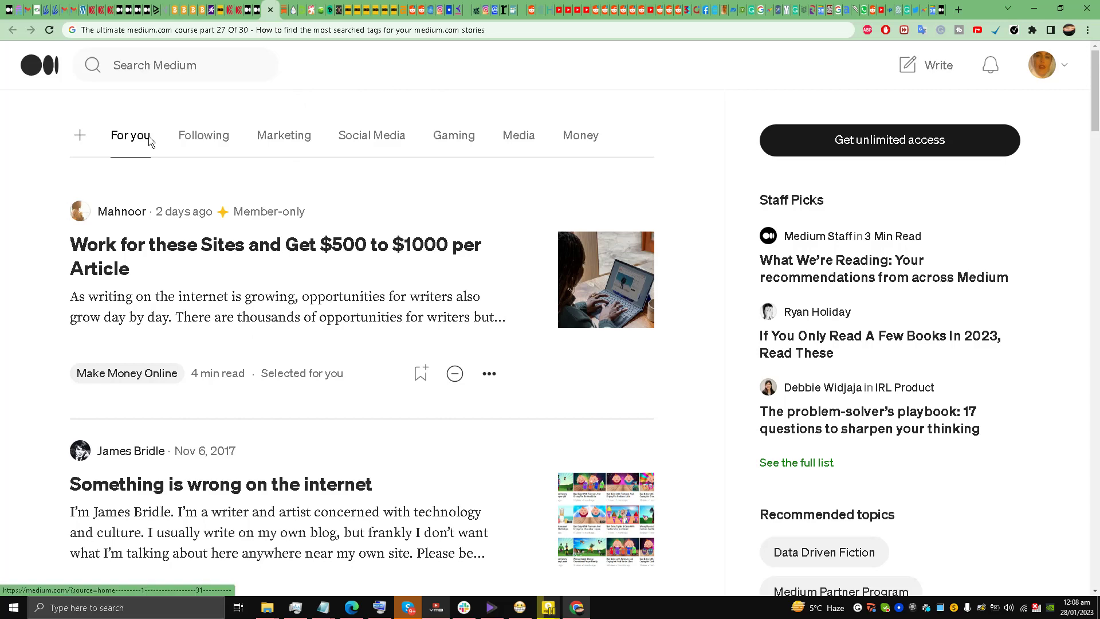
- Start a new story draft and give it the title "adfasd"
scroll(5, 144, down, 3)
scroll(154, 117, up, 3)
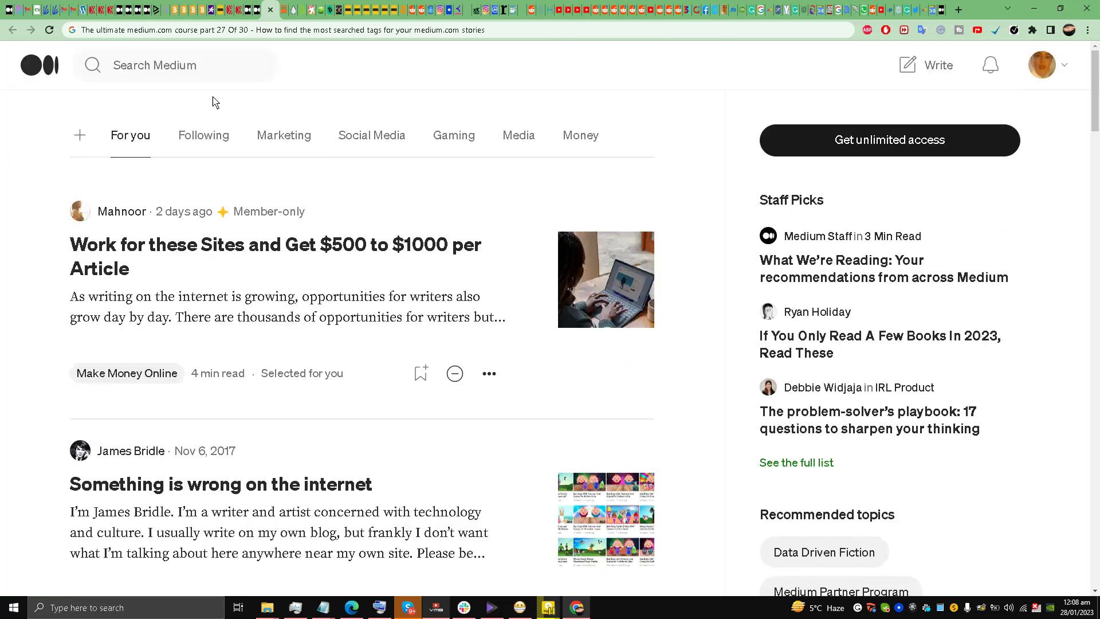
click(931, 77)
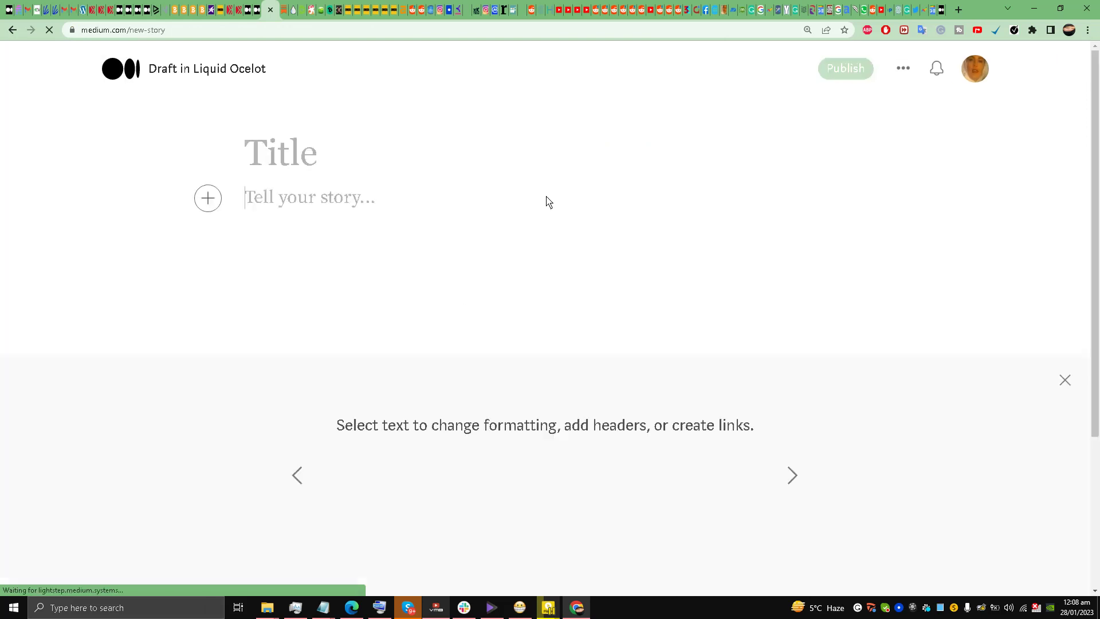
click(890, 70)
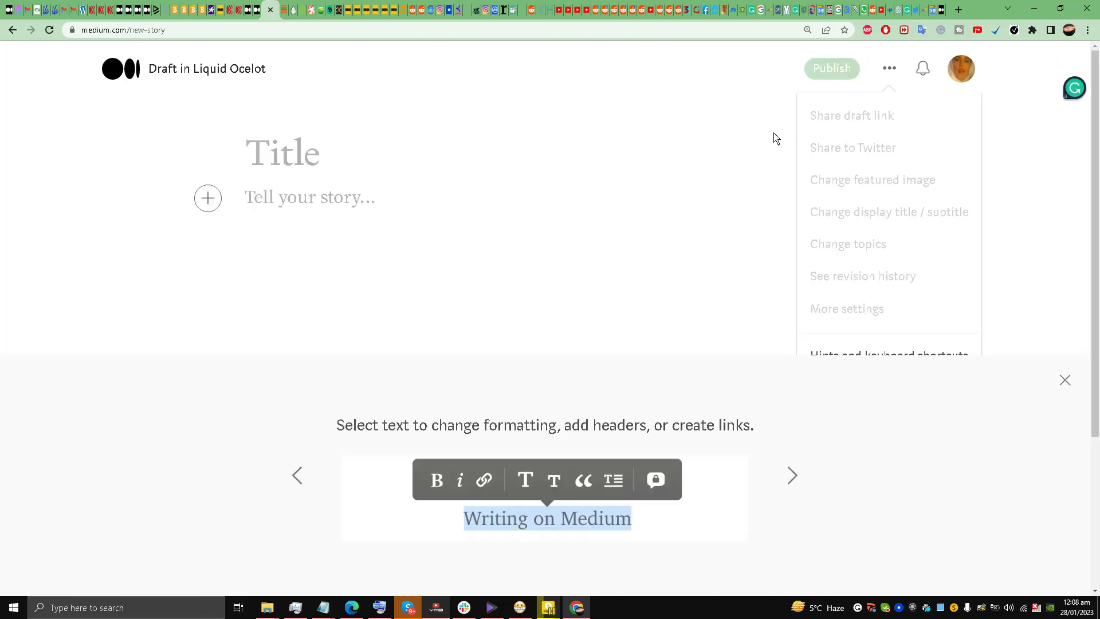
click(424, 169)
text(adfasd)
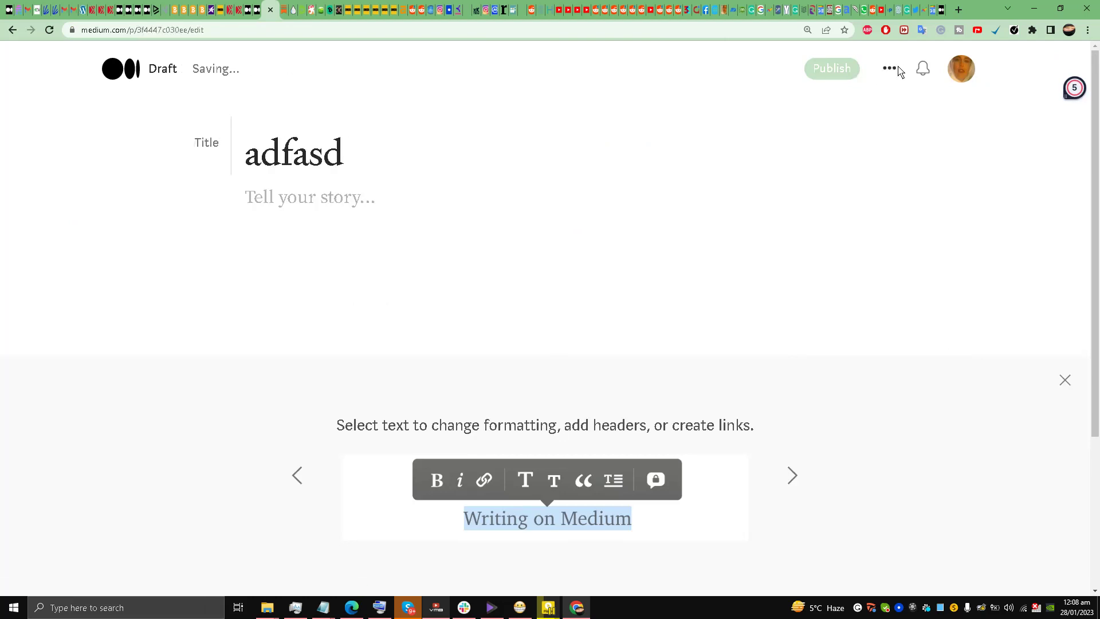
- Open the draft's full story settings and go to the Topics field under Reader Interests
click(889, 68)
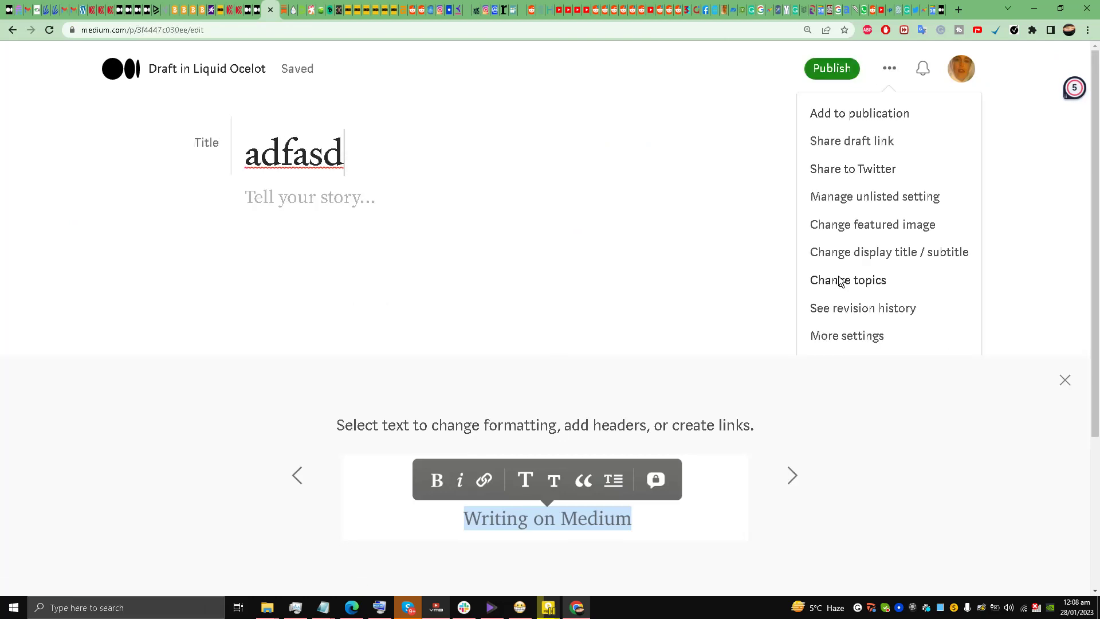
click(848, 336)
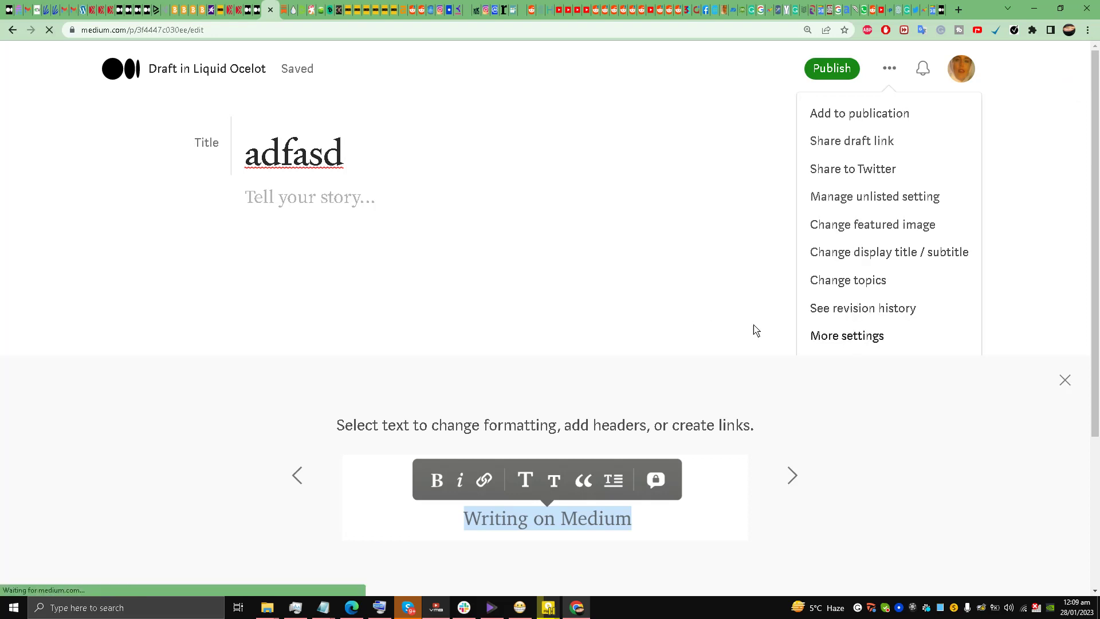
click(832, 337)
scroll(368, 279, down, 5)
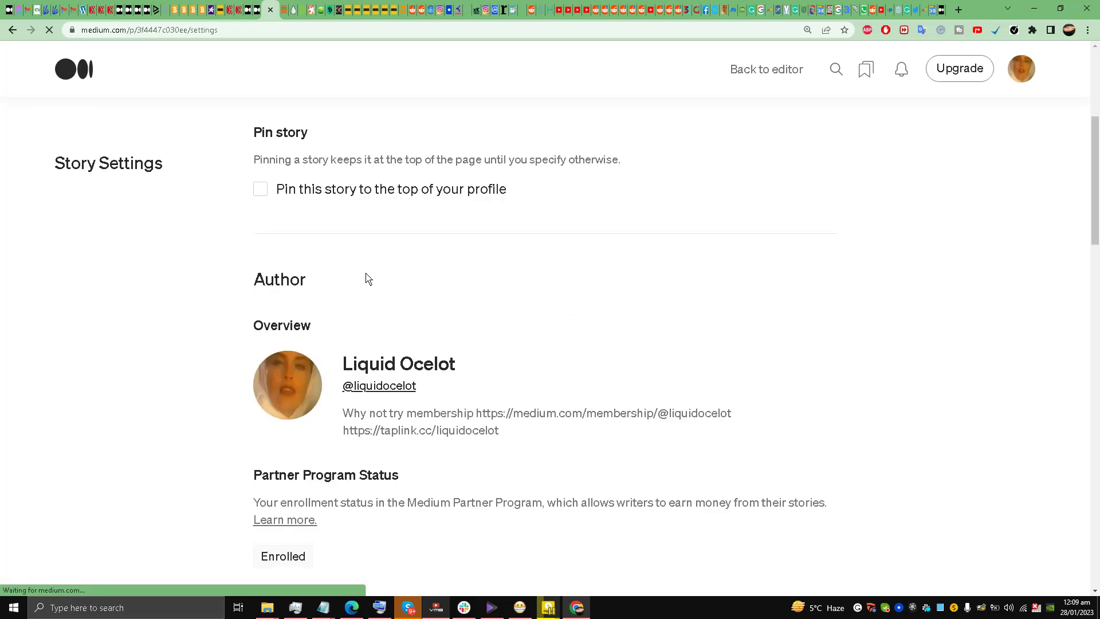
scroll(368, 279, down, 8)
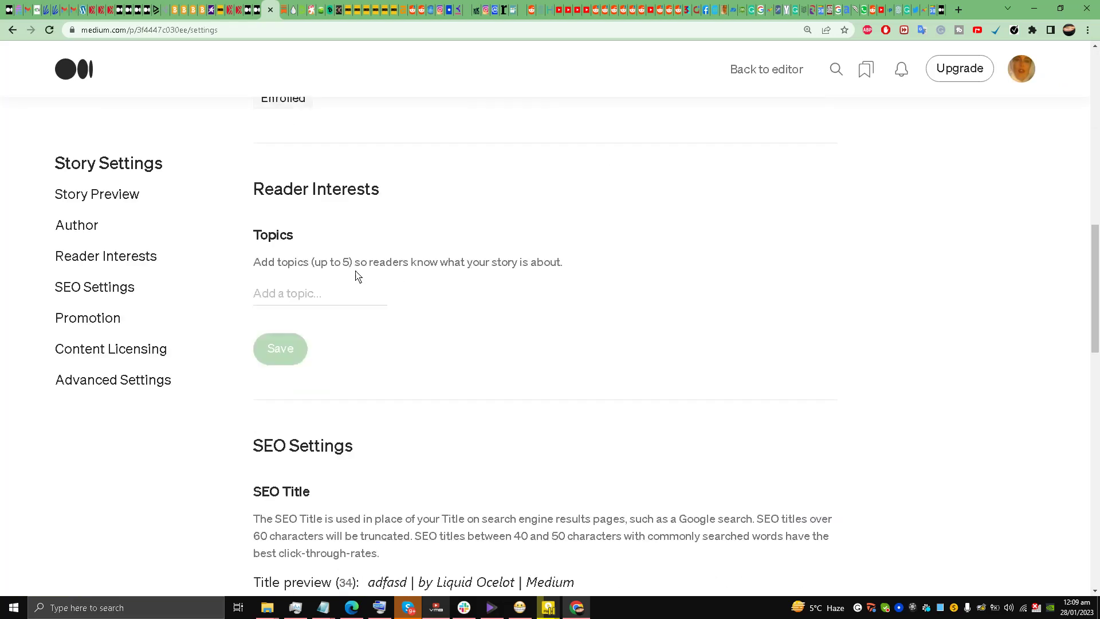
click(294, 298)
scroll(330, 286, up, 2)
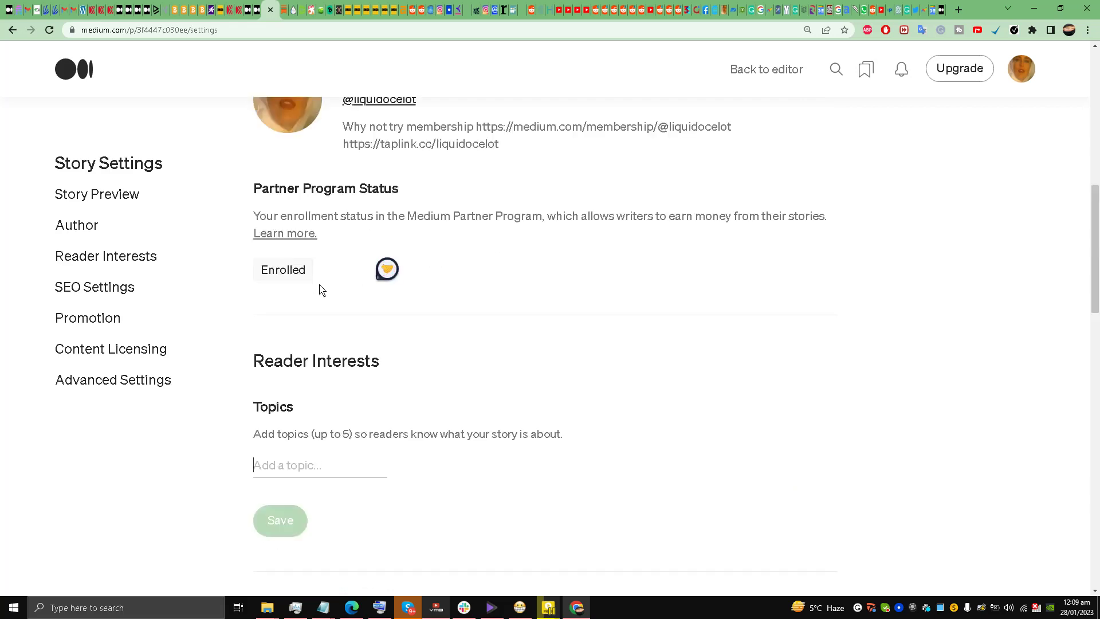
click(297, 28)
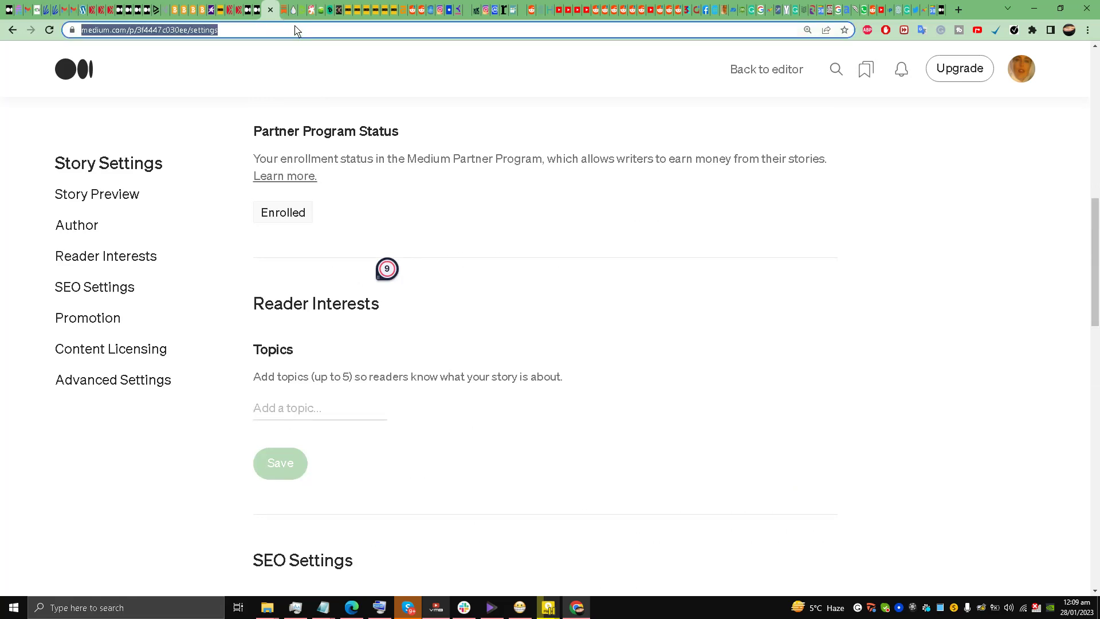
right_click(295, 28)
click(339, 119)
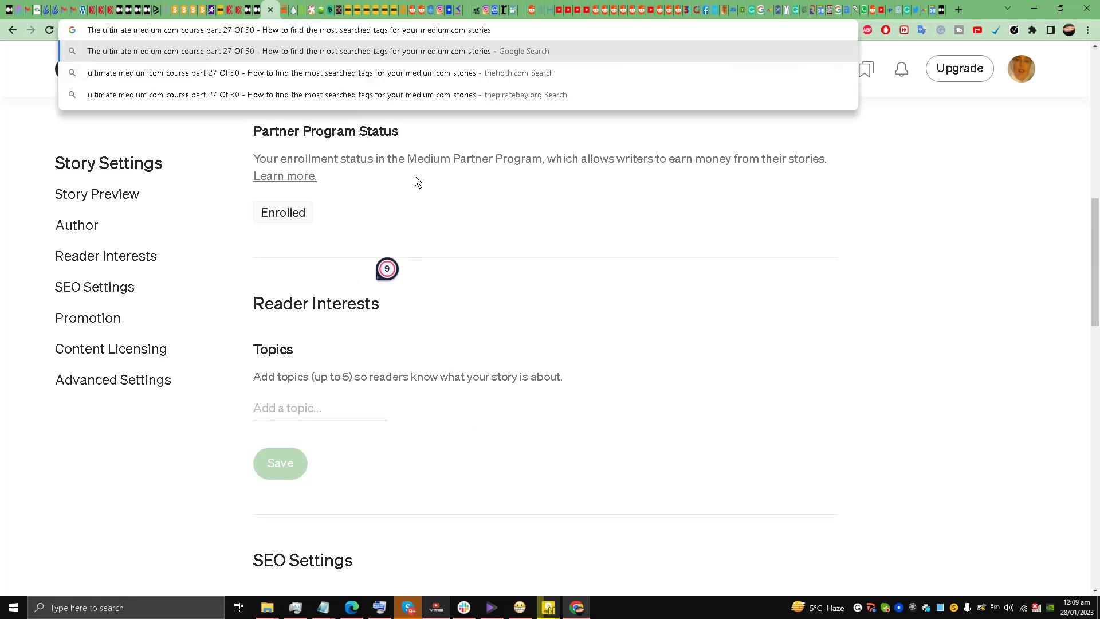
click(486, 305)
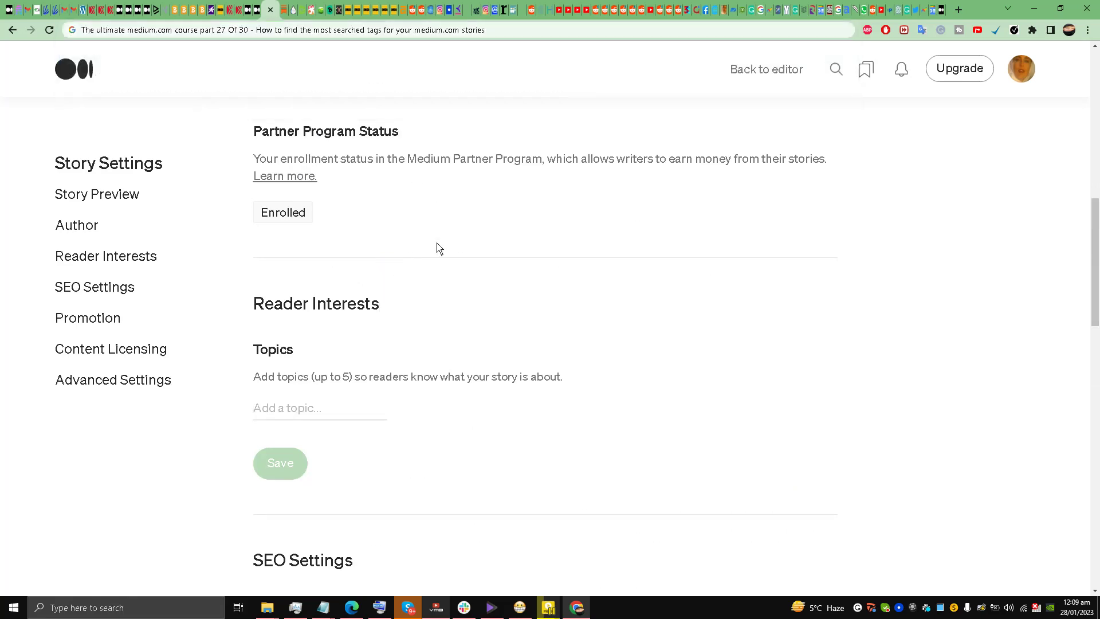
- Look up topic suggestions for "chatgpt" in the draft's Topics setting without adding any
scroll(395, 244, down, 1)
click(289, 349)
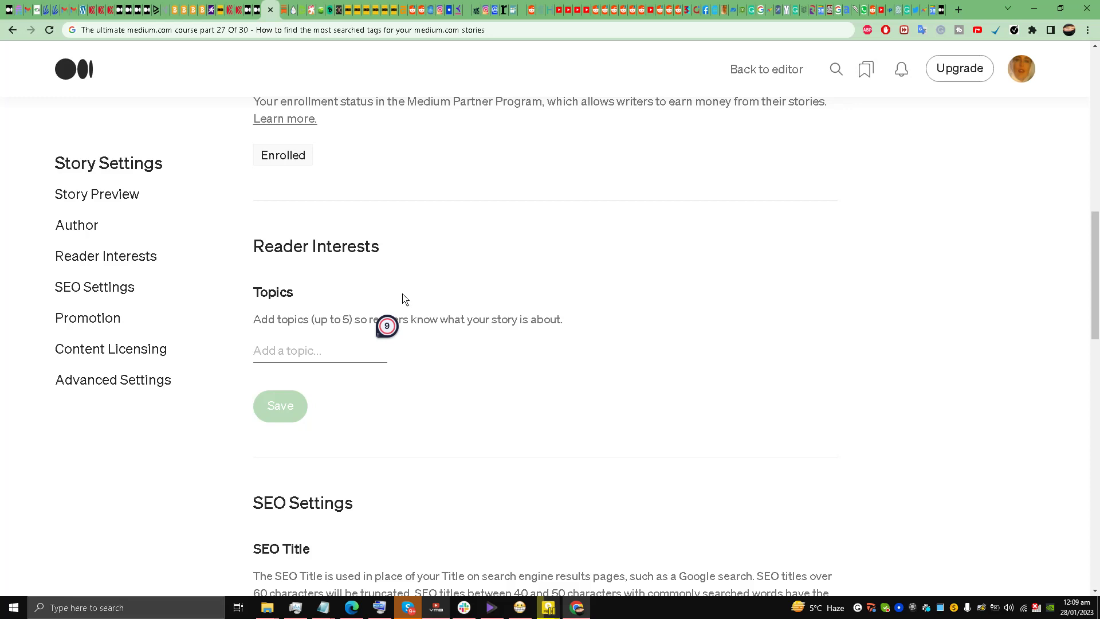
text(chatgpt)
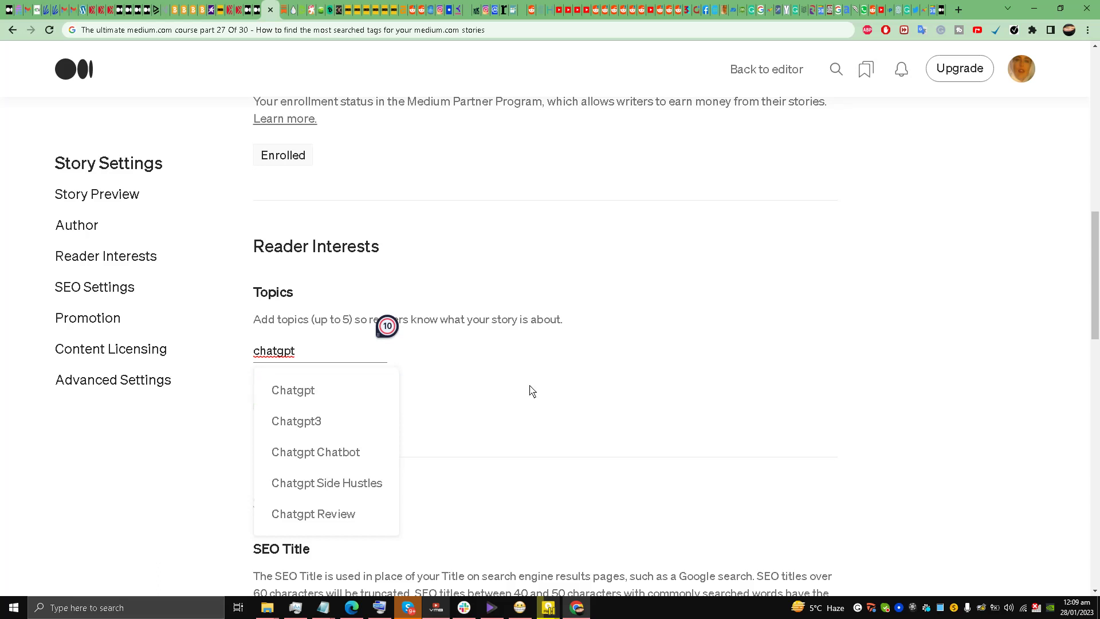
click(506, 383)
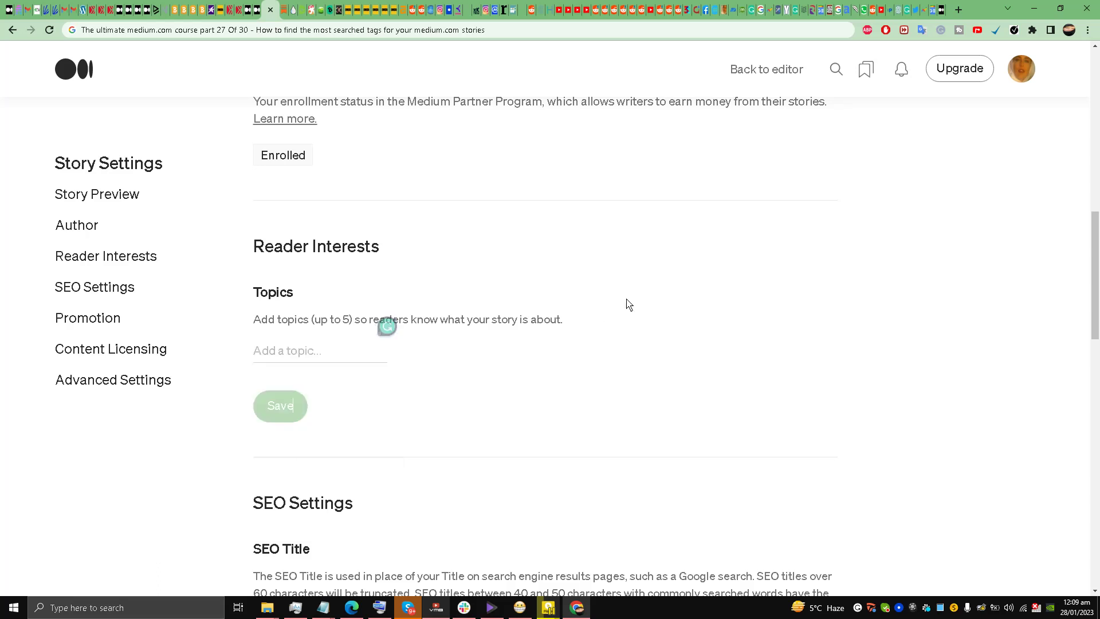
- Leave the draft's settings, go to the list of own stories and delete the "adfasd" draft
click(757, 73)
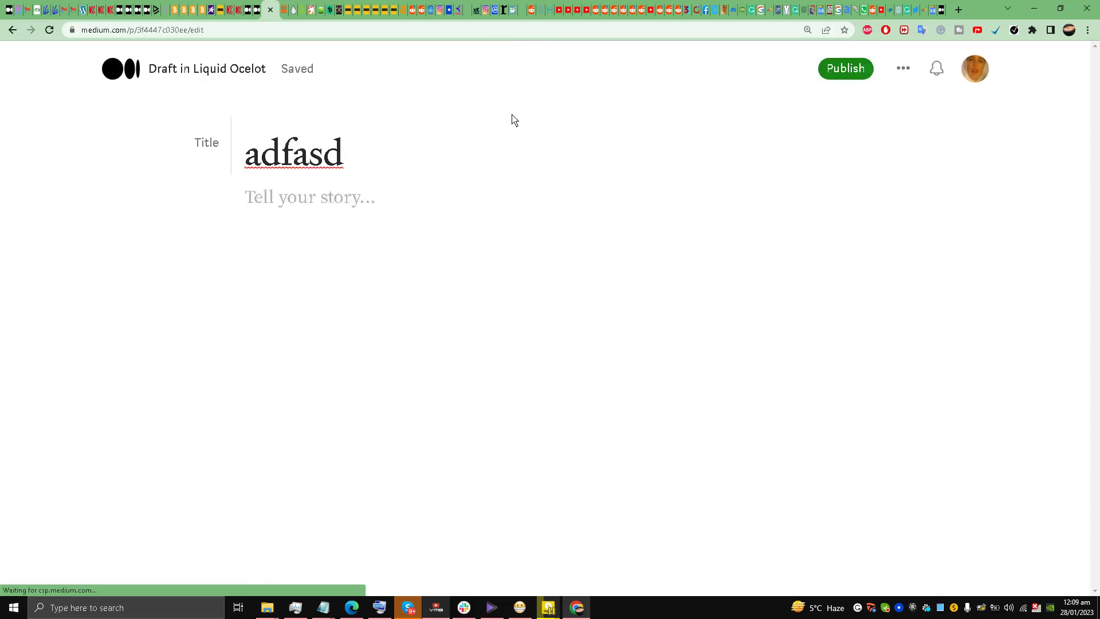
click(971, 75)
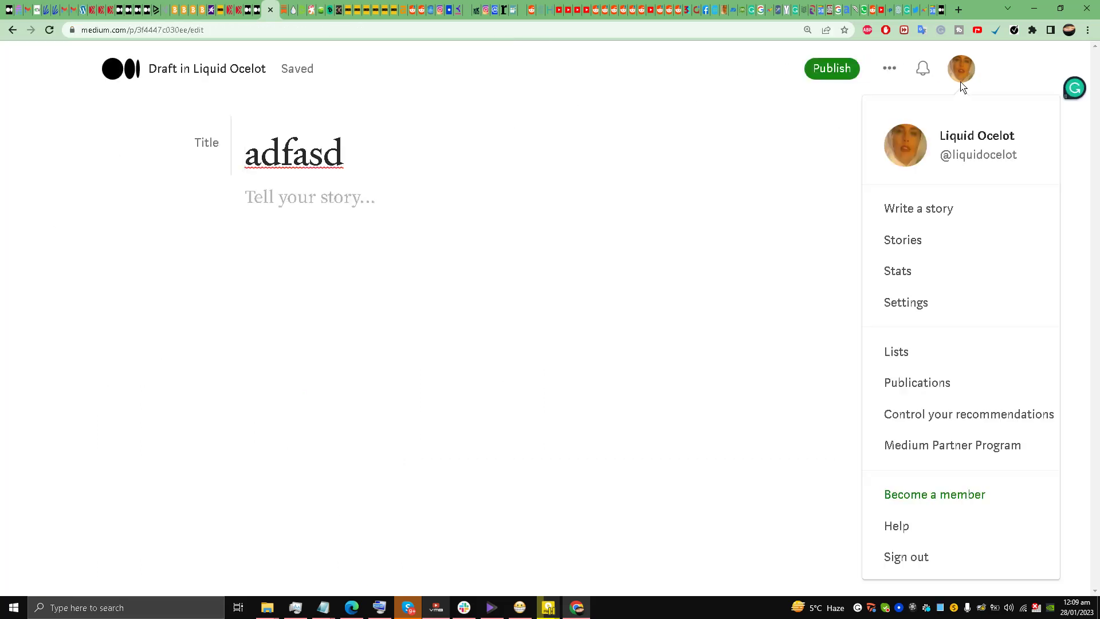
click(905, 241)
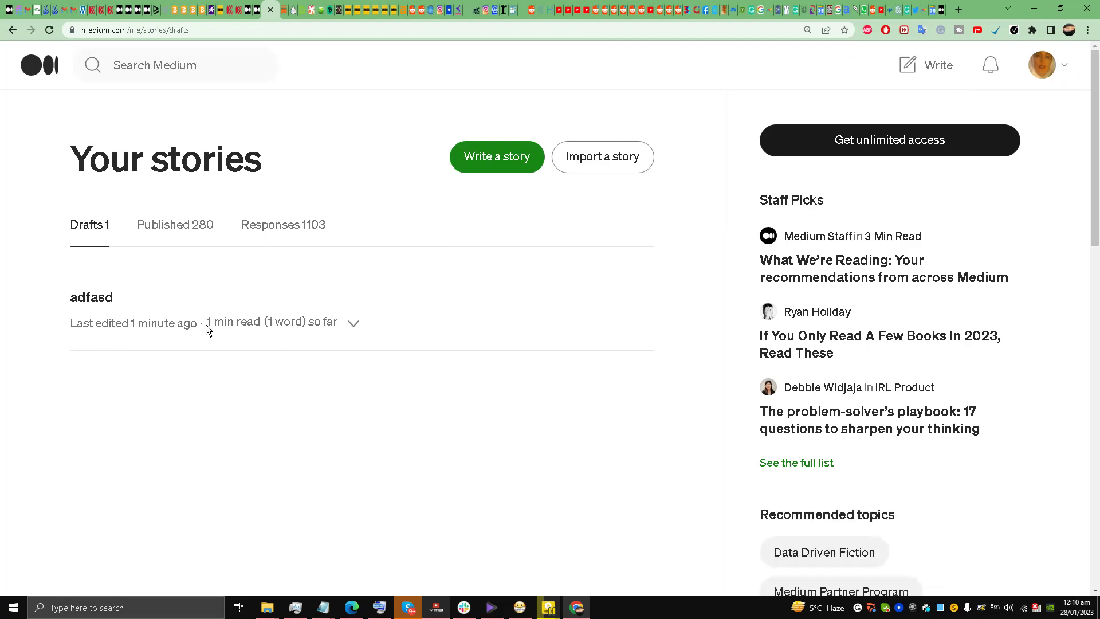
click(352, 326)
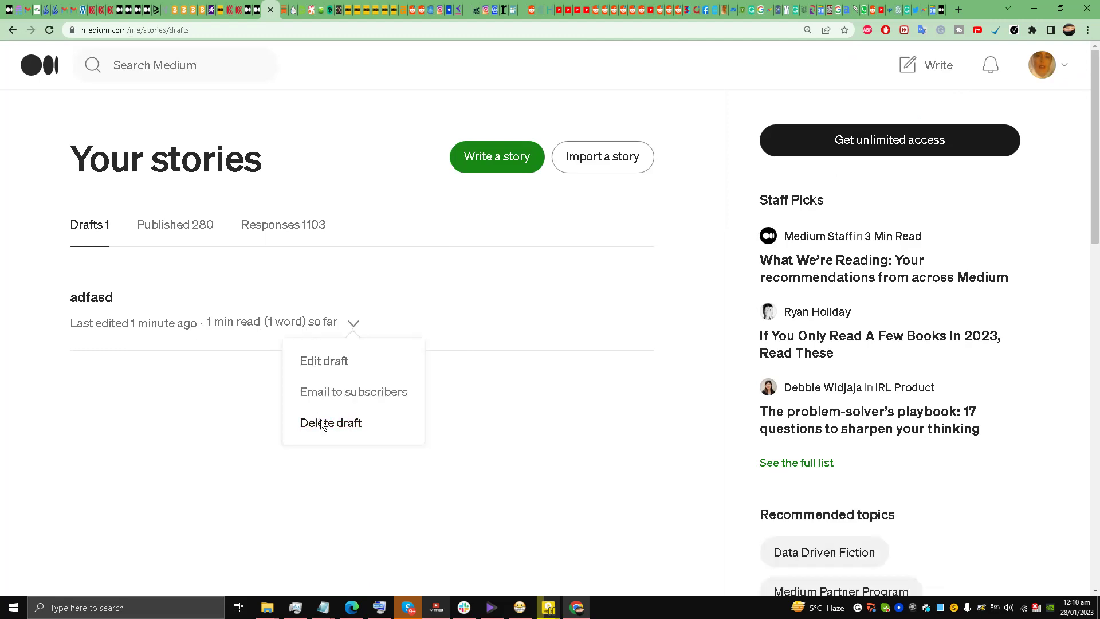
click(346, 417)
click(574, 387)
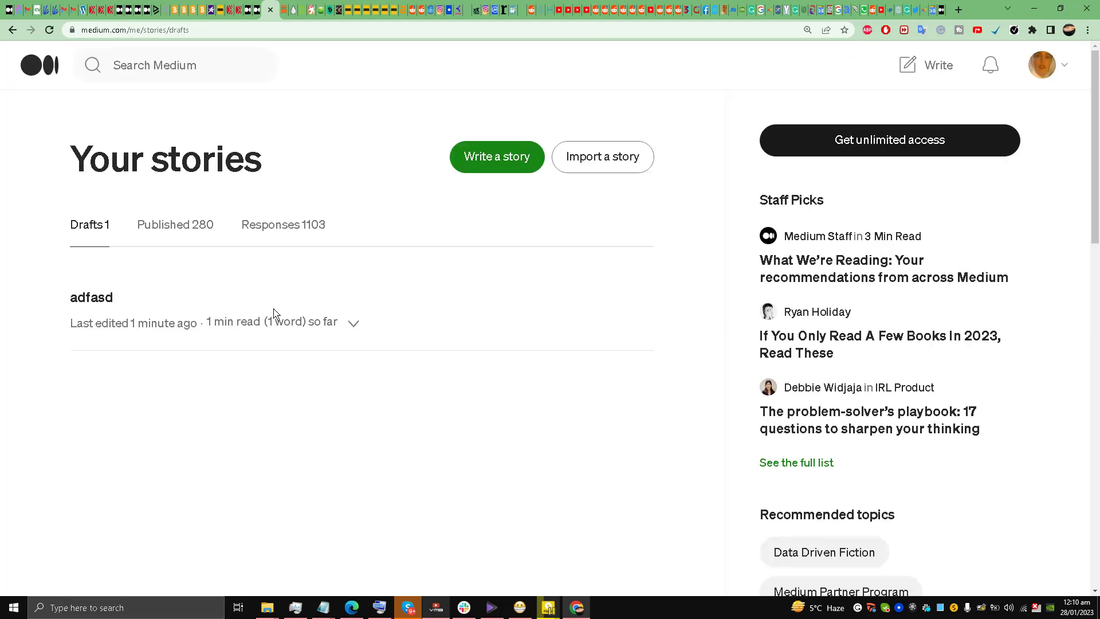
- Open the story settings of the published "Don't Chat With ChatGPT: Amazon's Warning To Employees" and view its topics
click(165, 227)
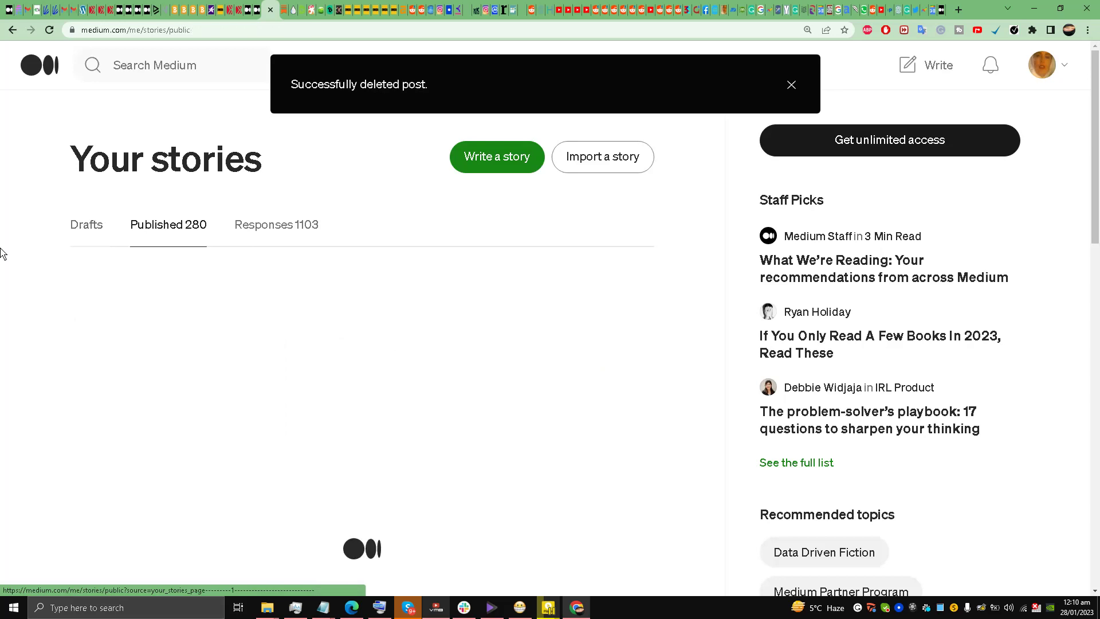
scroll(52, 249, down, 1)
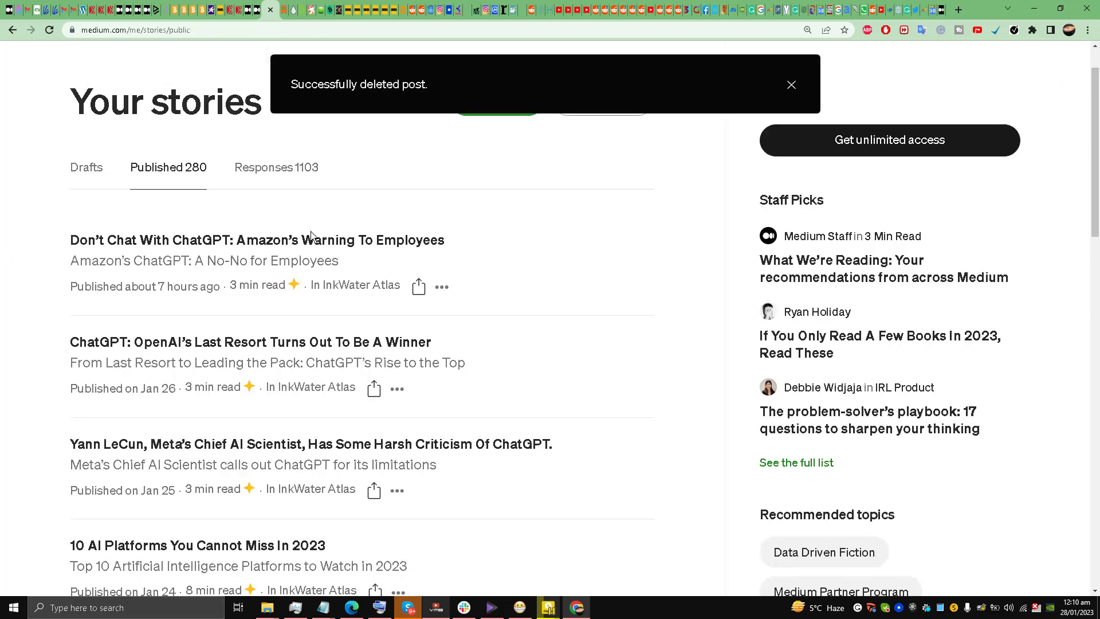
click(443, 288)
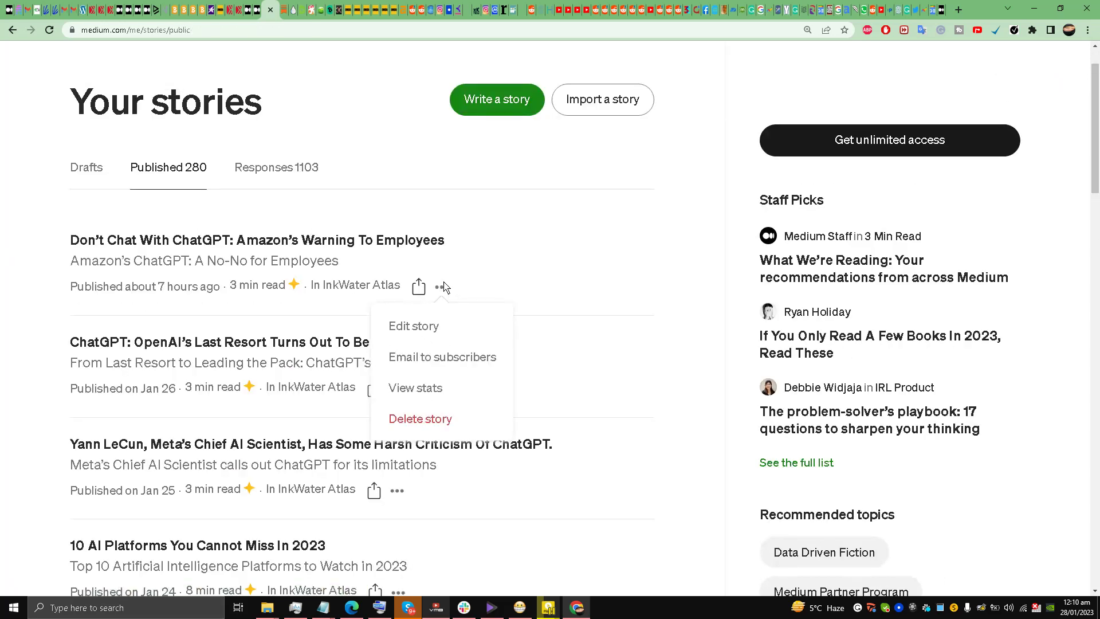
click(443, 289)
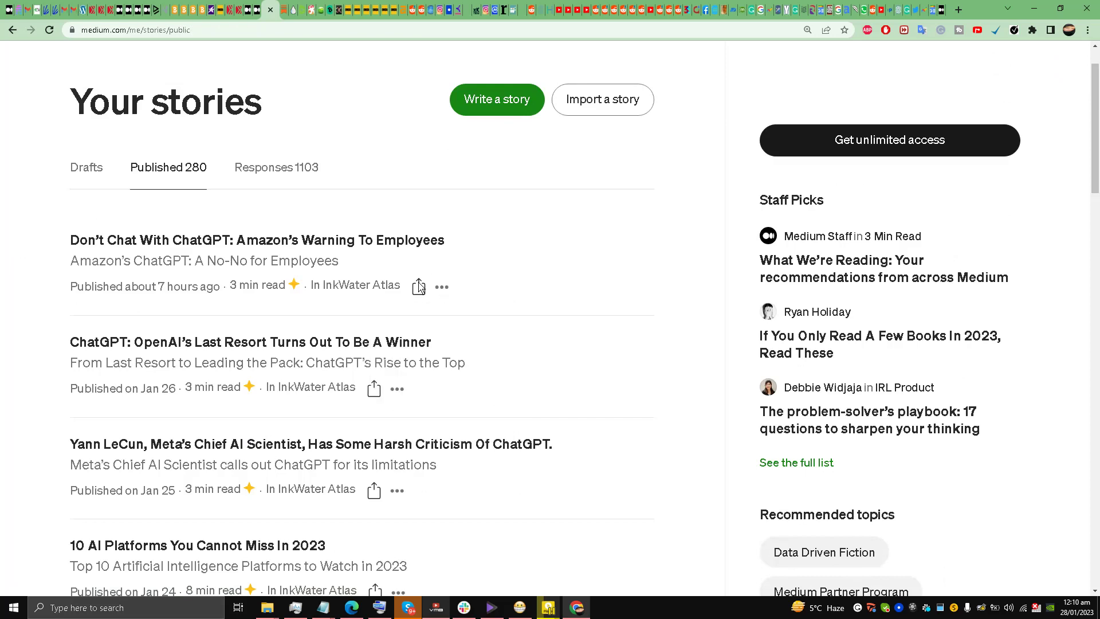
click(336, 240)
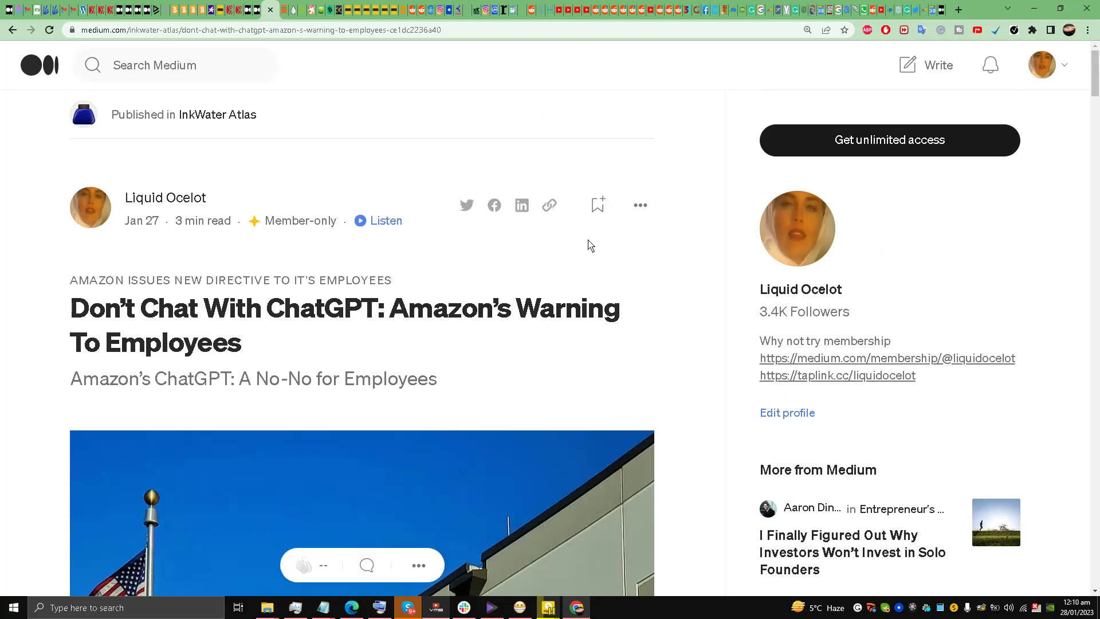
click(639, 205)
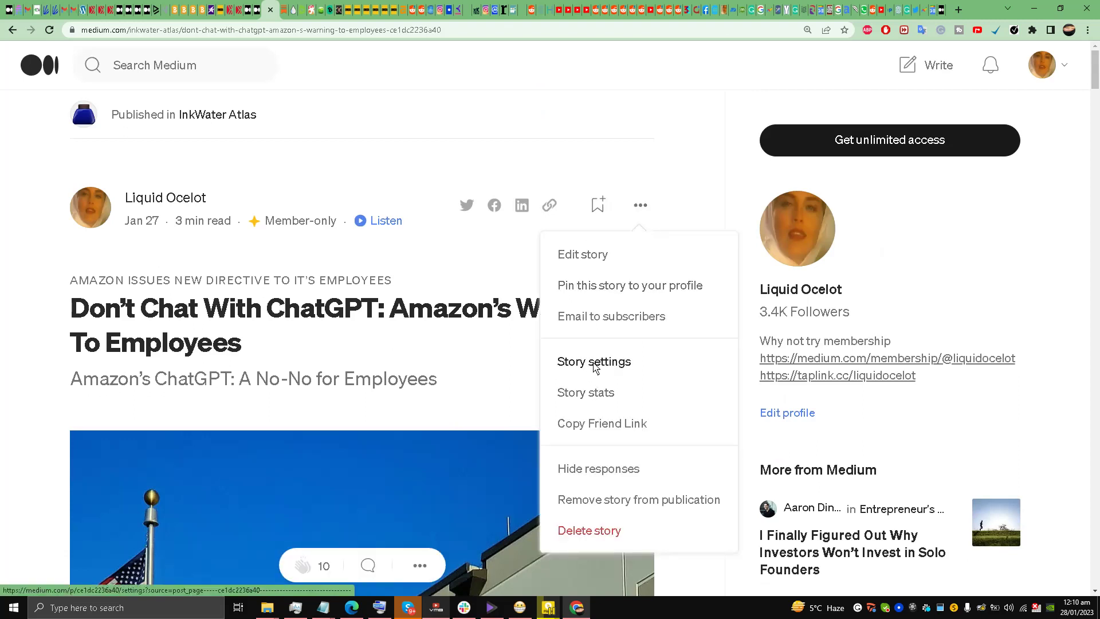
click(594, 362)
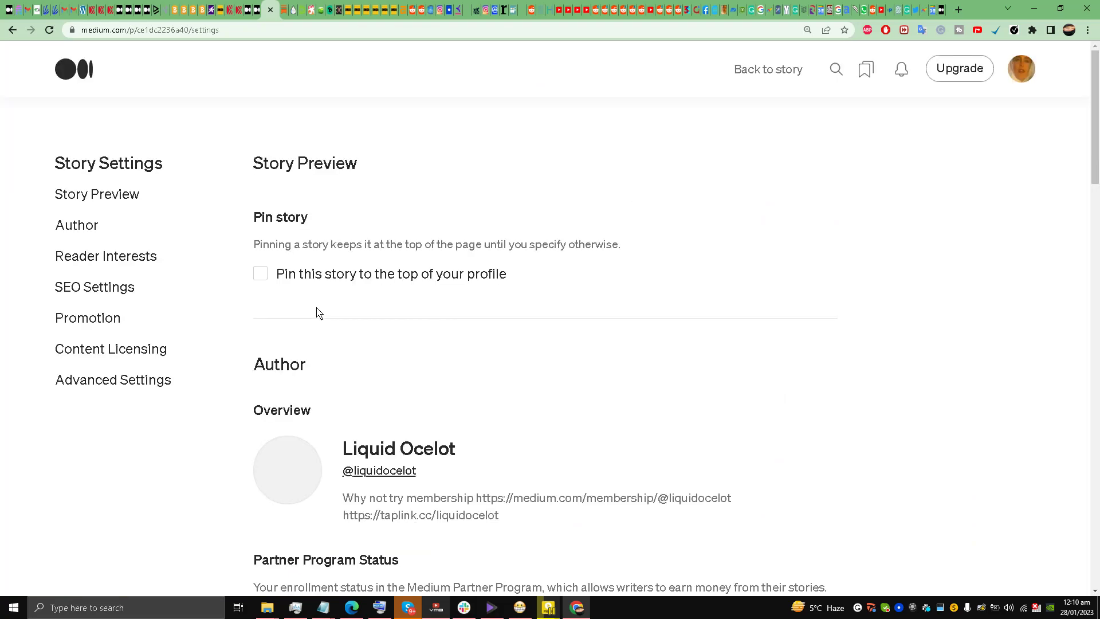
scroll(346, 321, down, 10)
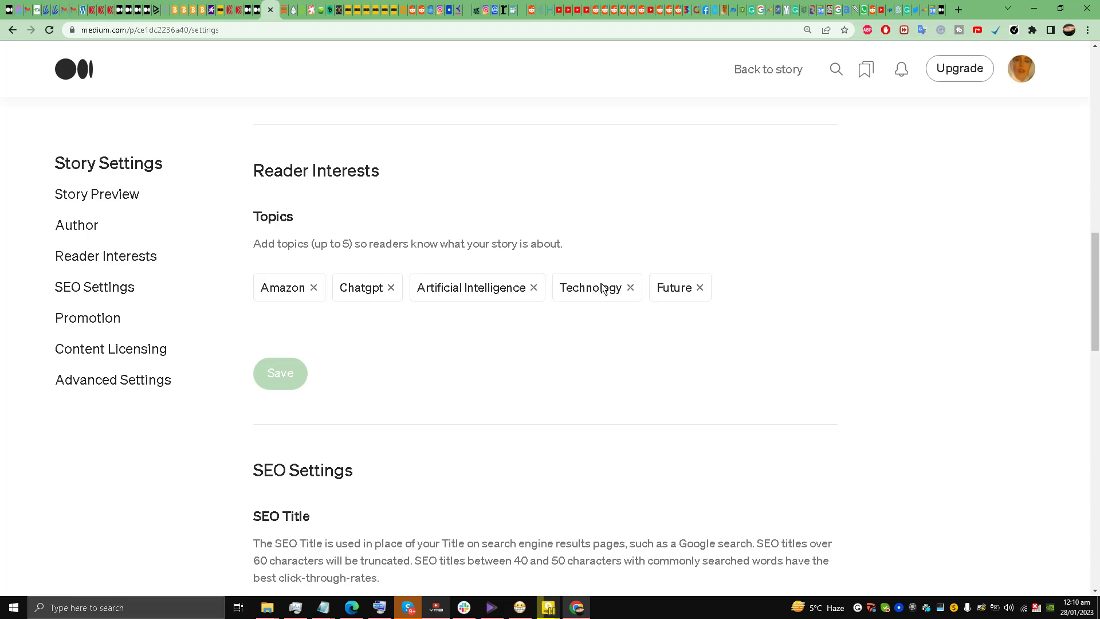
- Remove the topics Amazon, Chatgpt, Artificial Intelligence, Technology and Future from the published story's settings without saving
click(314, 287)
click(314, 288)
double_click(316, 287)
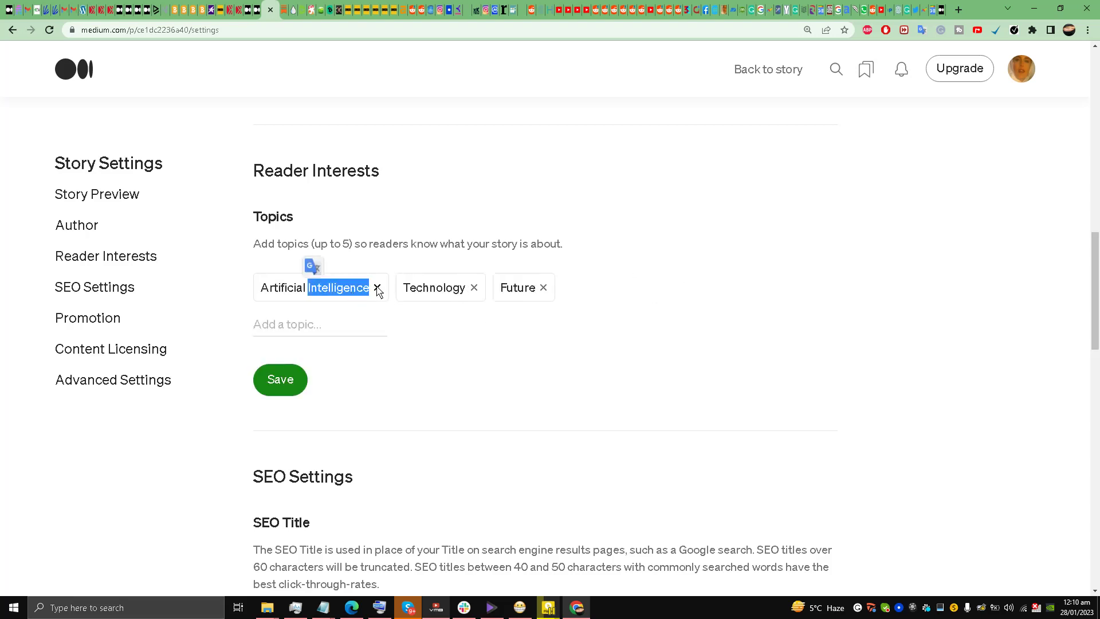
click(377, 288)
click(333, 288)
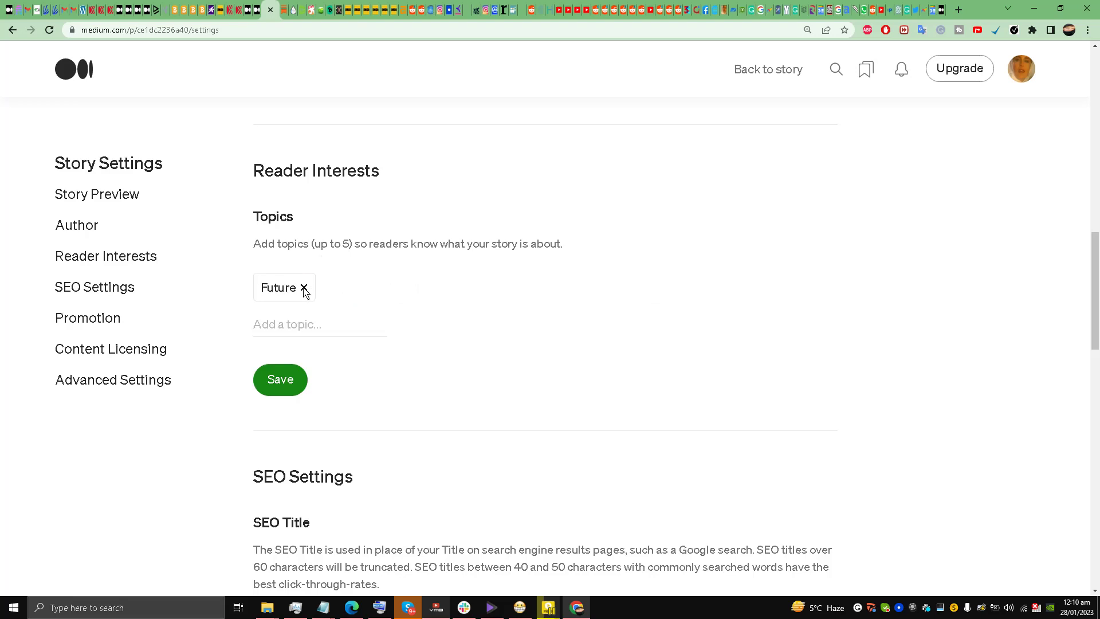
click(304, 289)
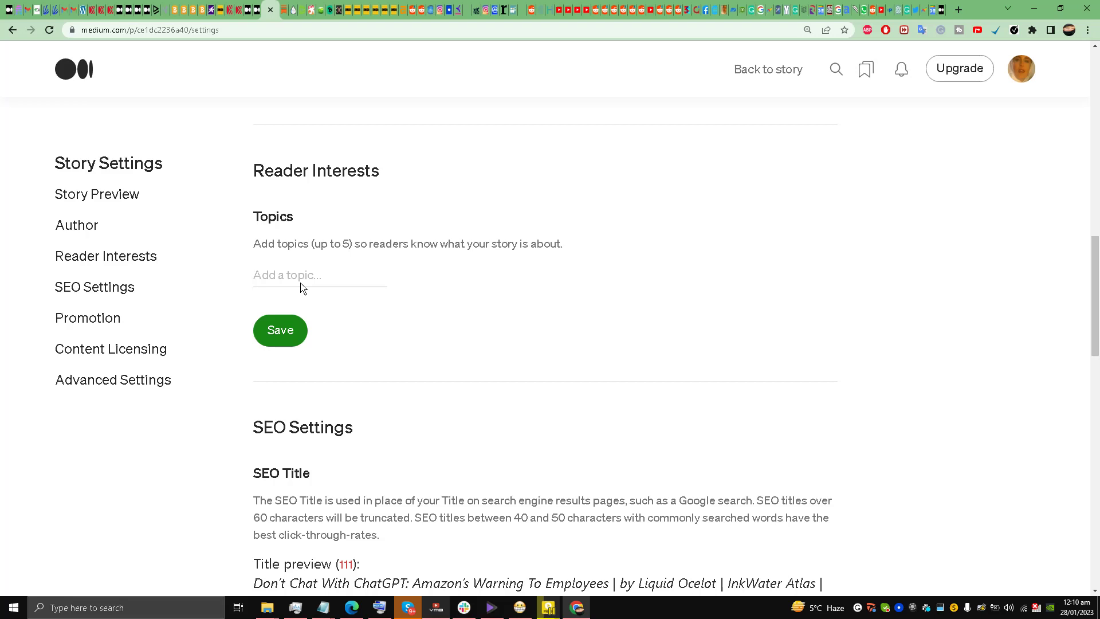
- Look up topic suggestions for "amazon" in the published story's Topics setting without adding any
click(284, 275)
text(amazon)
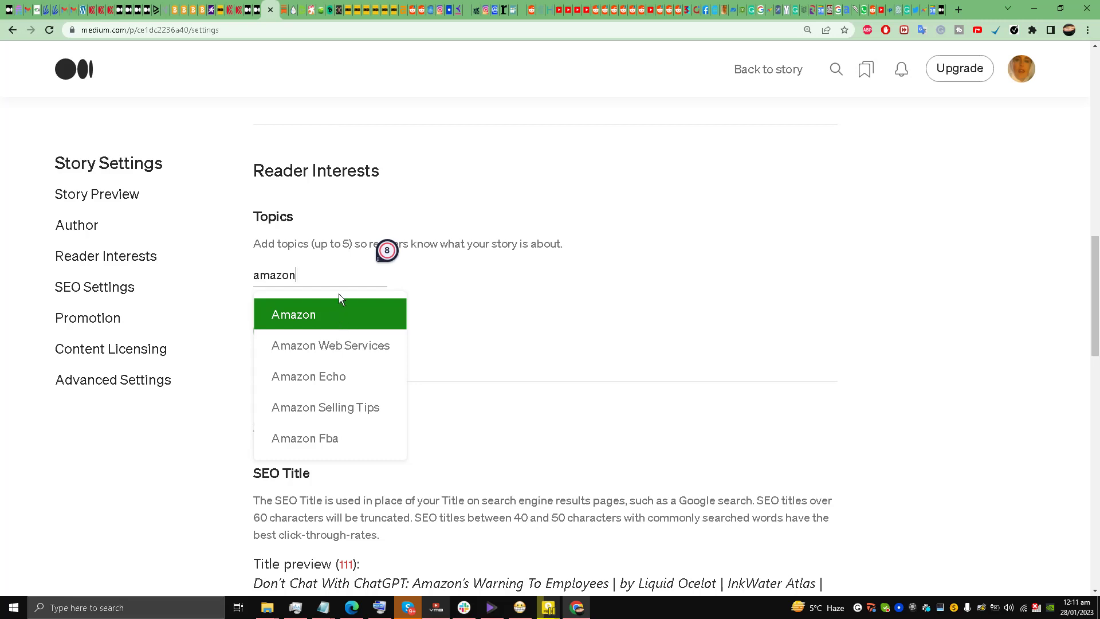
click(723, 86)
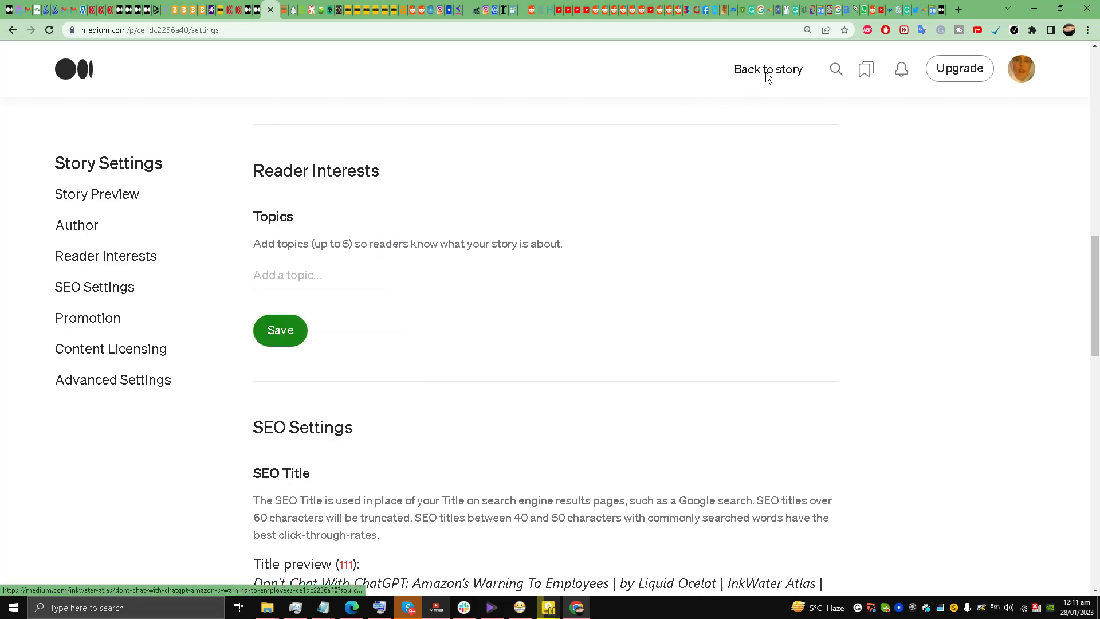
- Leave the published story's settings, reopen them to check the unsaved topic removal, and return to the story
click(768, 73)
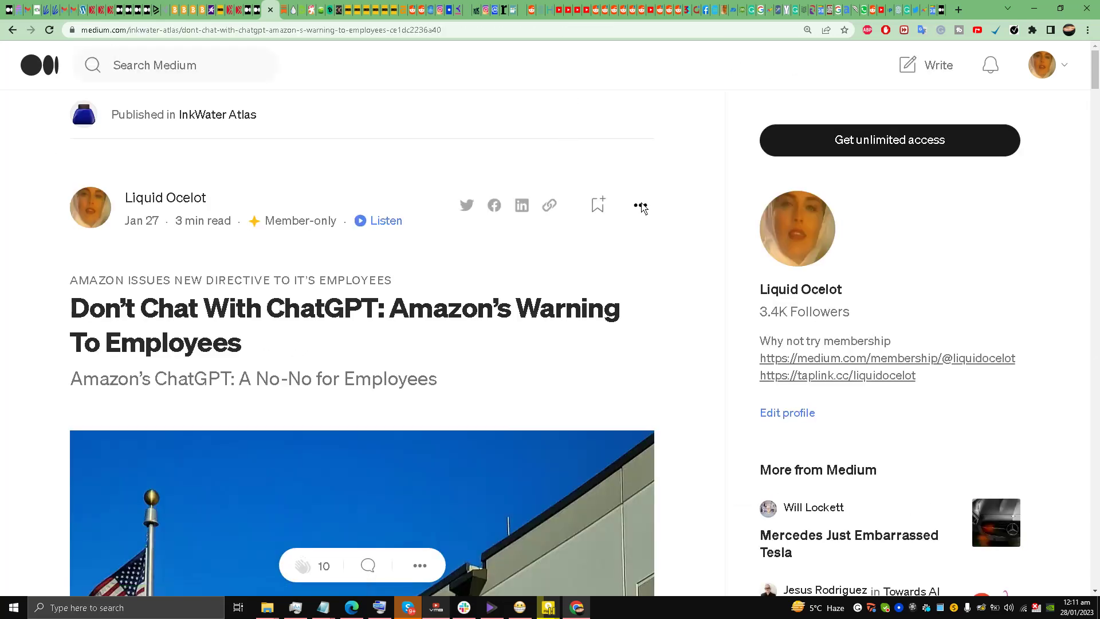
click(641, 206)
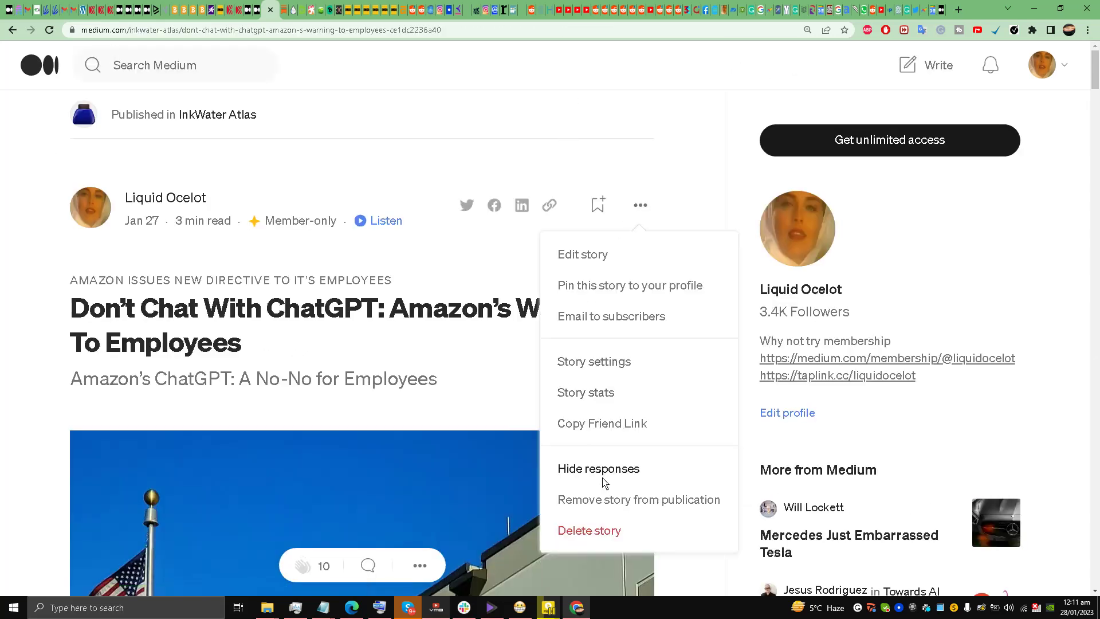
click(603, 371)
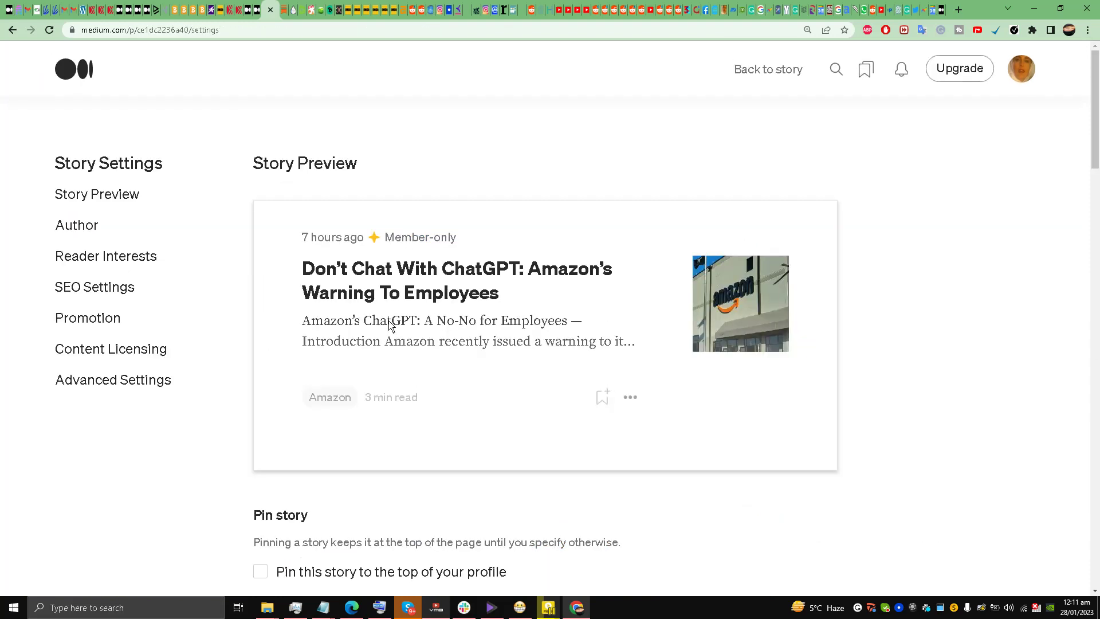
scroll(361, 301, down, 10)
scroll(362, 299, up, 10)
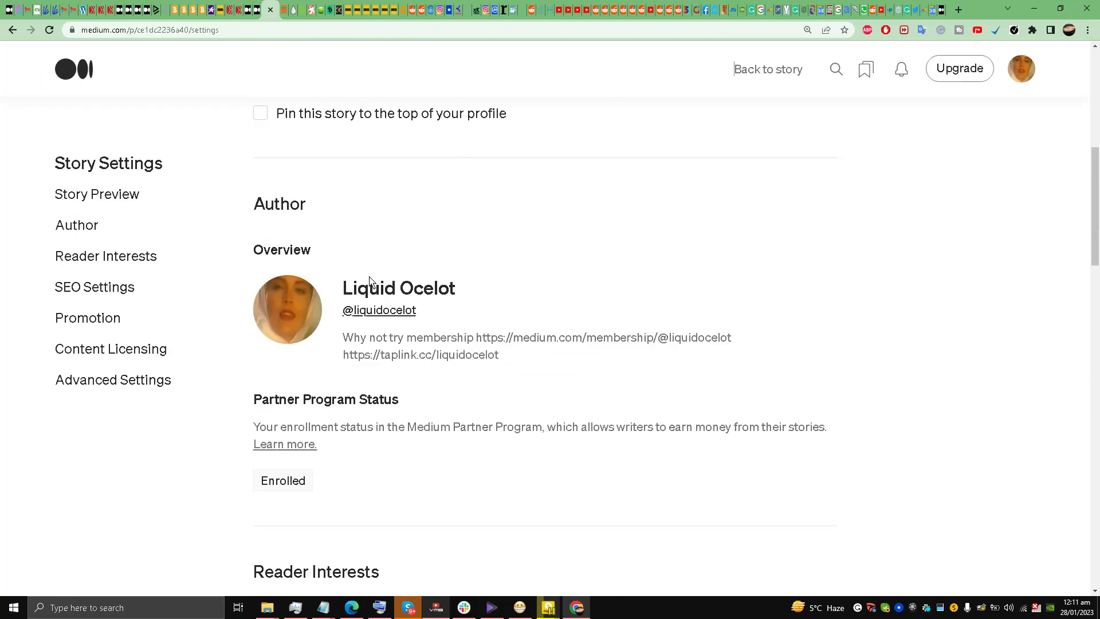
click(755, 77)
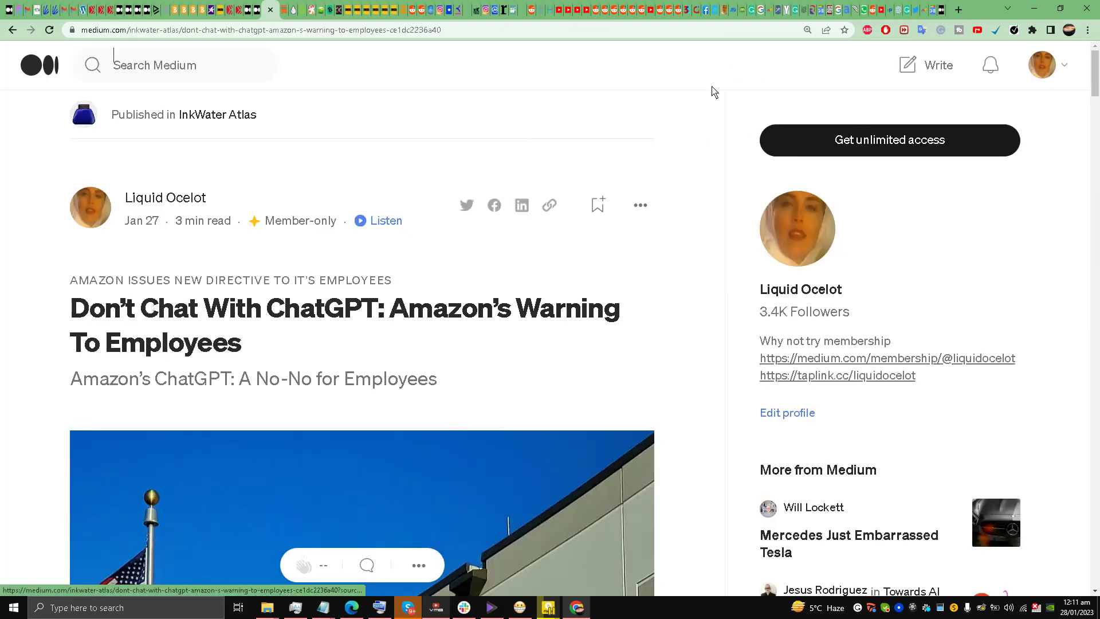
- Create a new story draft titled "dafadfafd" with the body paragraphs "adfadfadf" and "adfadf"
click(935, 70)
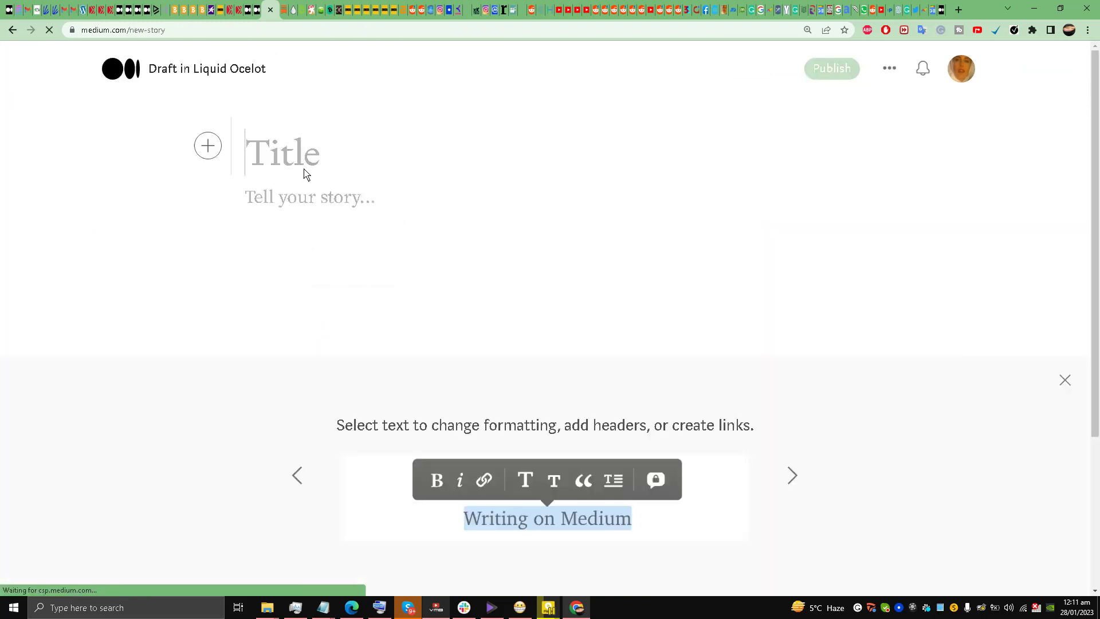
text(dafadfafd)
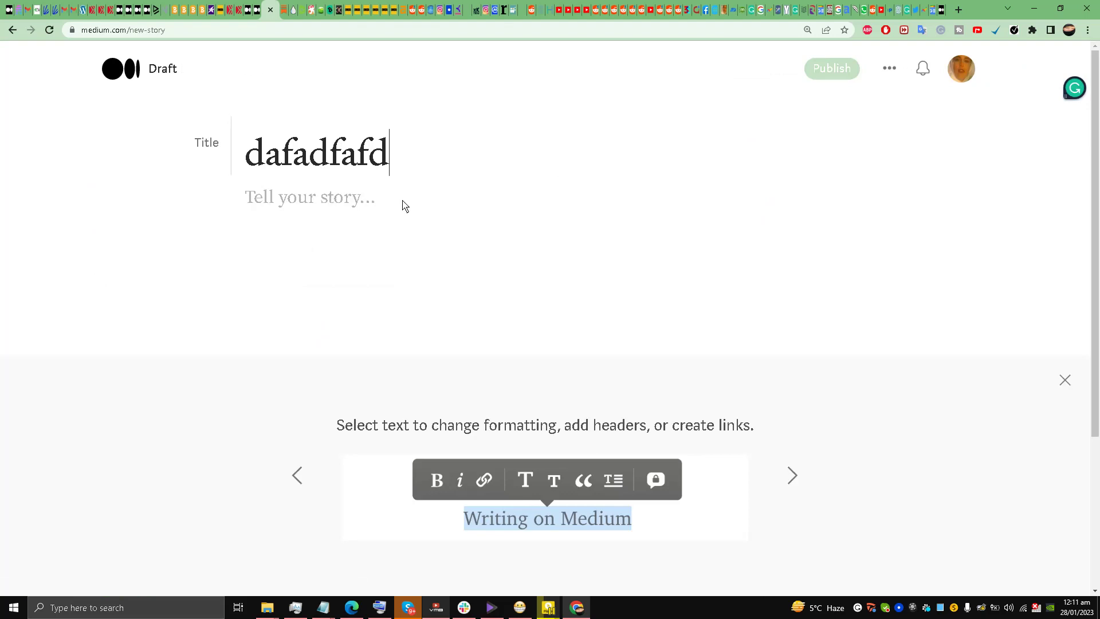
click(404, 203)
text(adfadfadf)
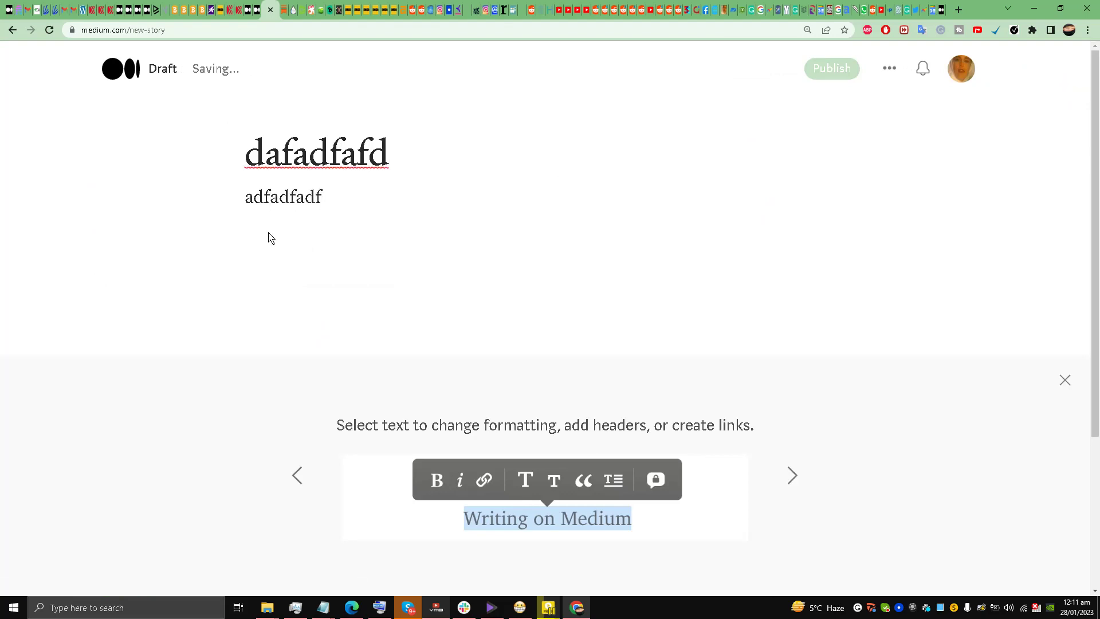
key(Return)
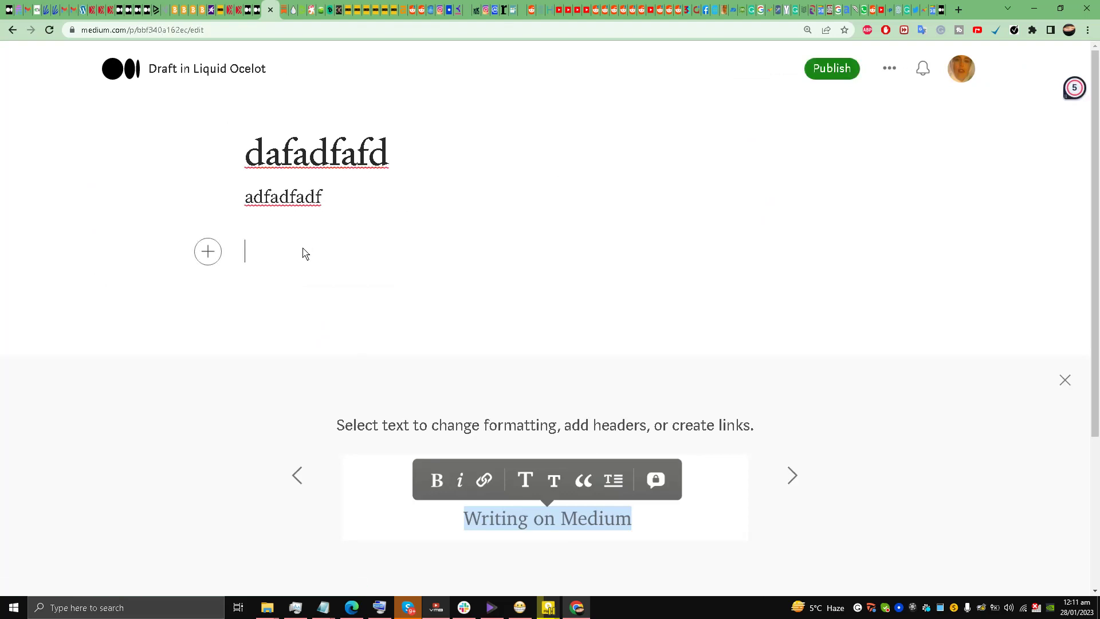
text(adfadf)
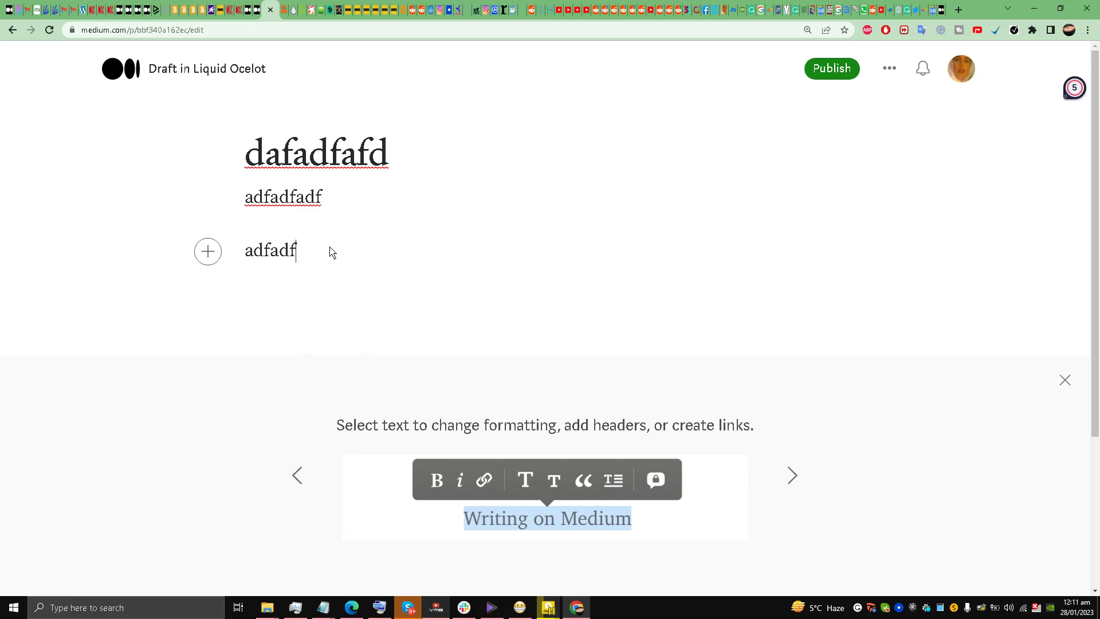
- Open the publishing options of the "dafadfafd" draft and add the suggested topic Chatgpt
click(832, 70)
click(619, 260)
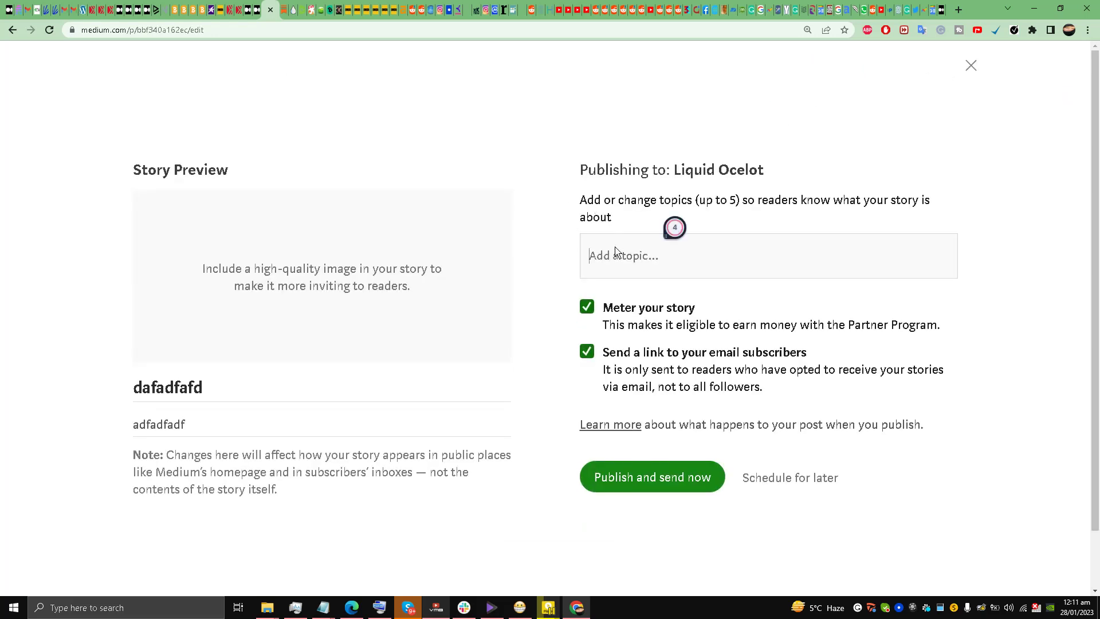
text(chatgpt)
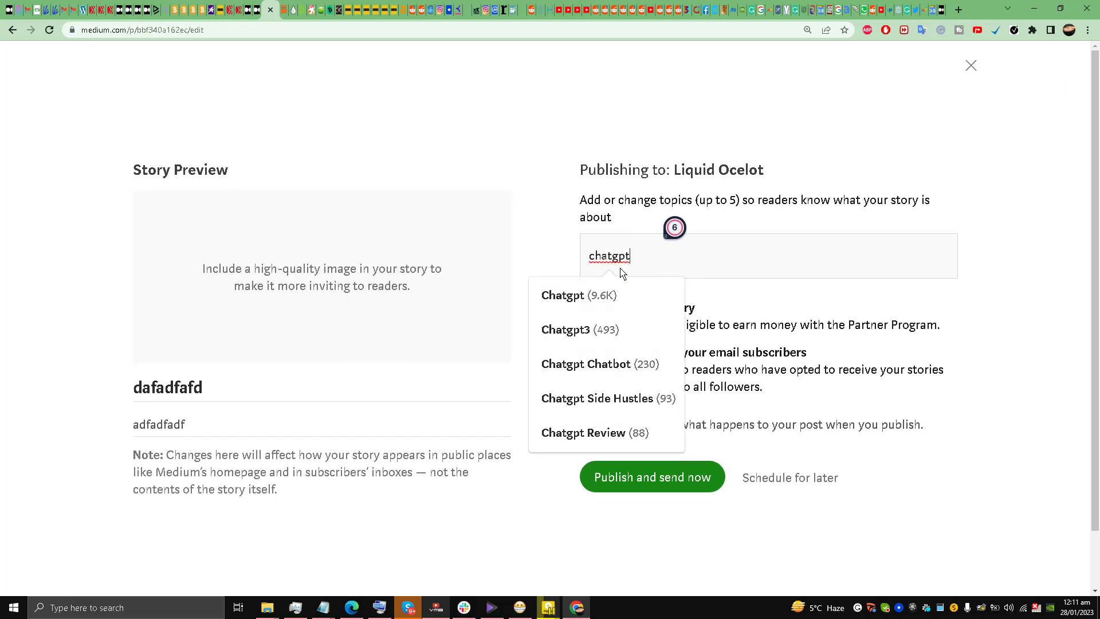
click(602, 298)
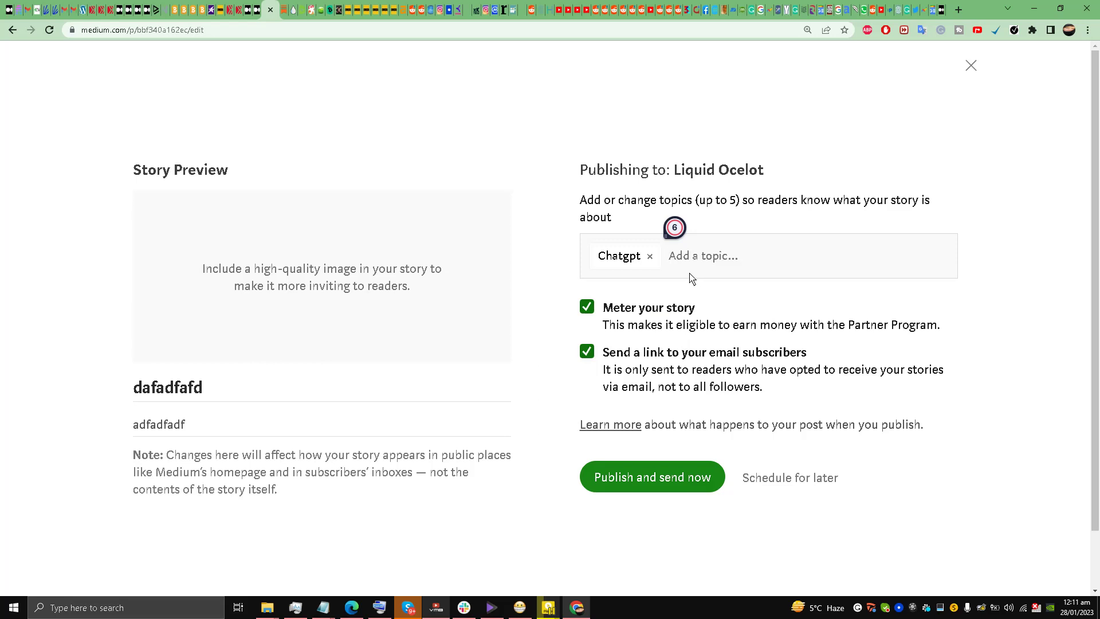
- Look up topic suggestions for "AI", then for "Artificial intelligence", and add the topic Artificial Intelligence
text(AI)
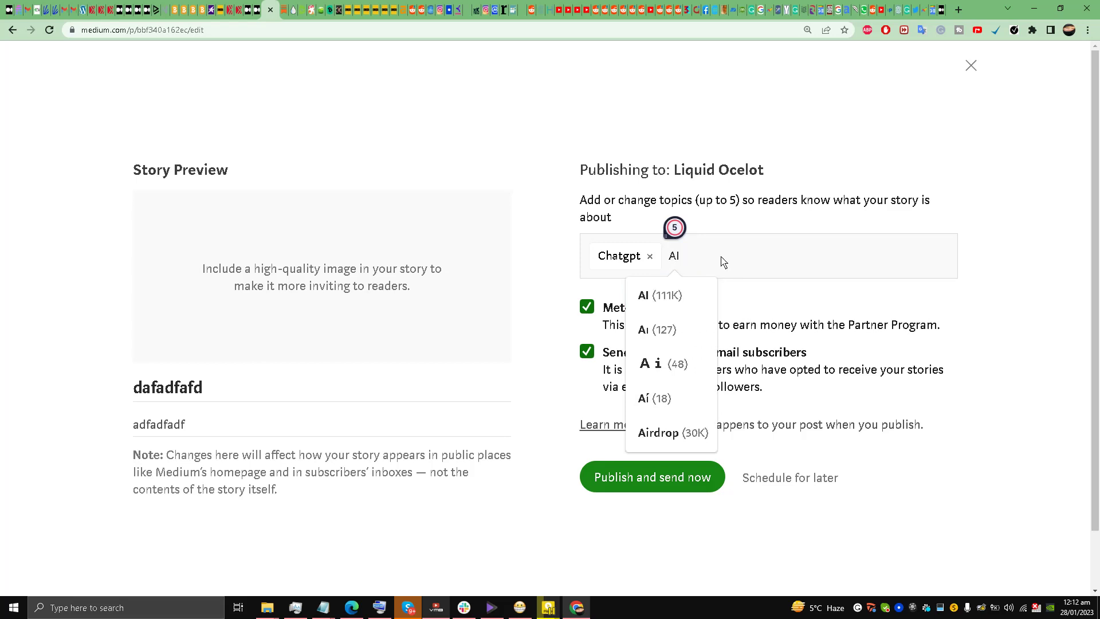
key(BackSpace)
text(r)
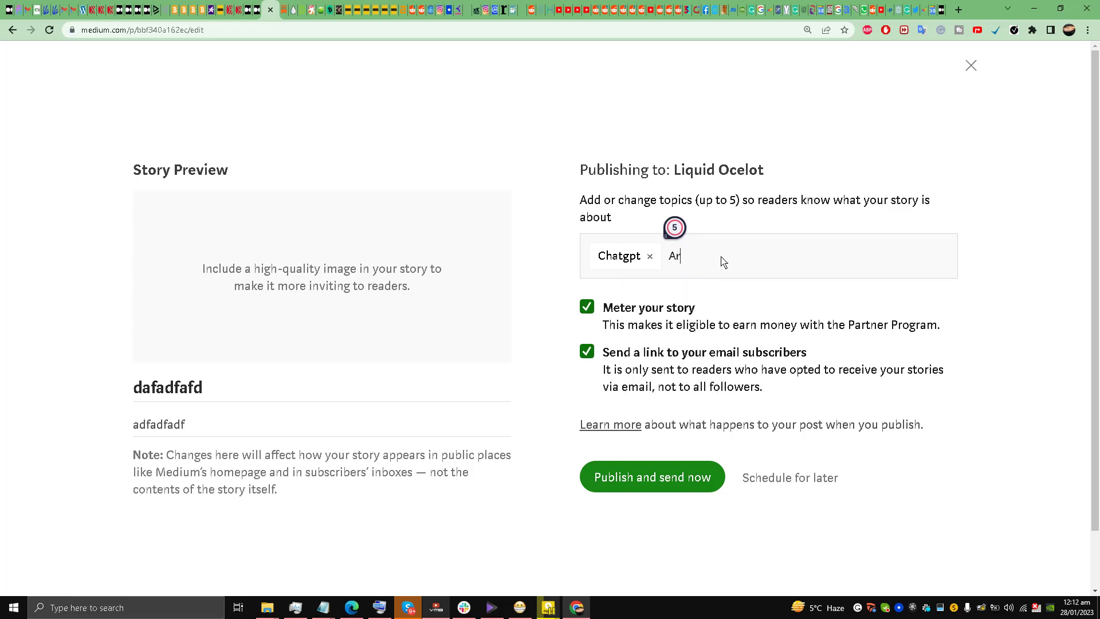
text(tificial intelligence)
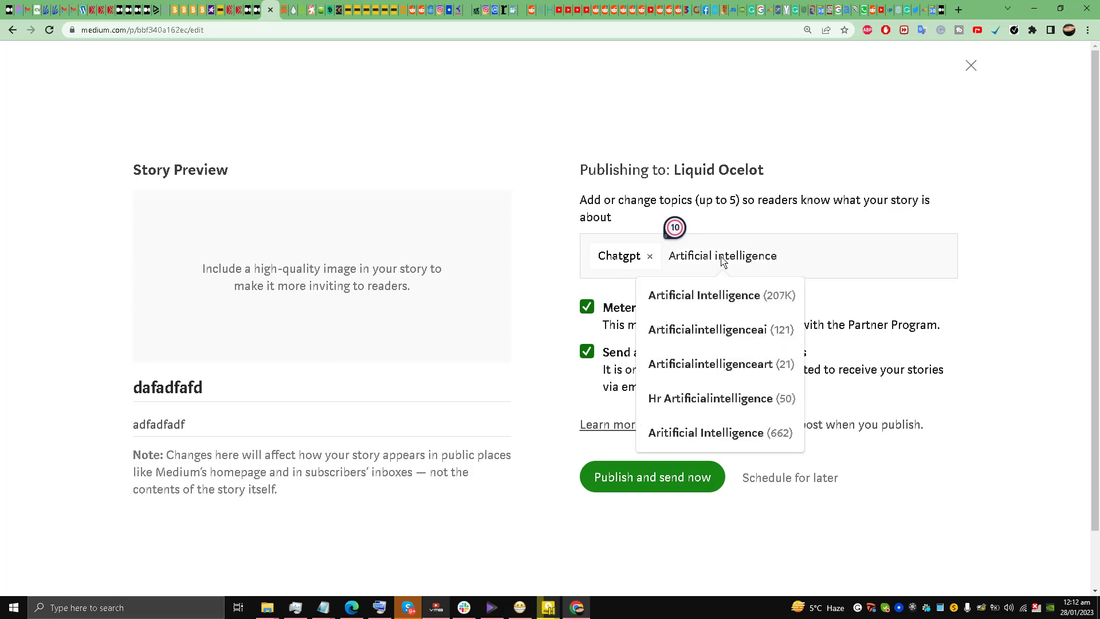
click(739, 298)
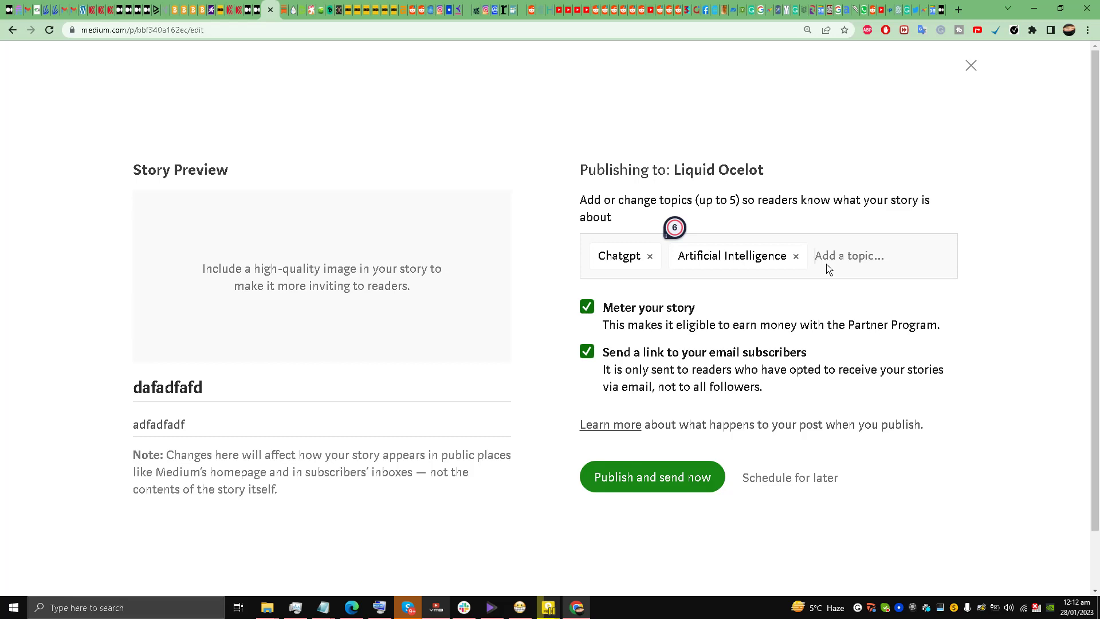
- Add the suggested topics Machine Learning and Technology to the draft's publishing options
text(machine learning)
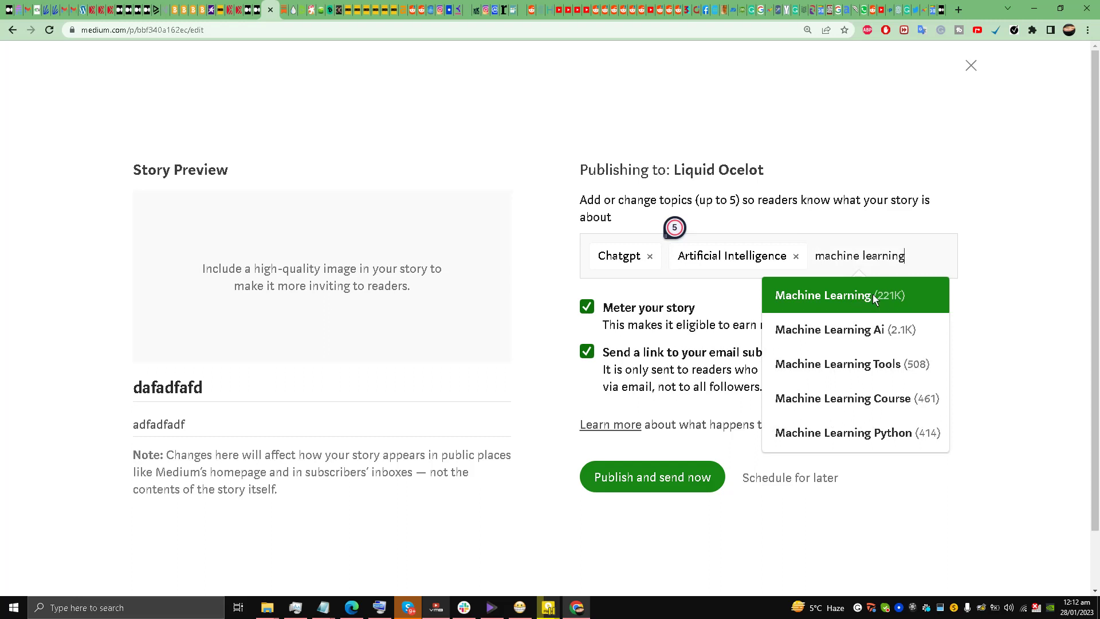
click(872, 293)
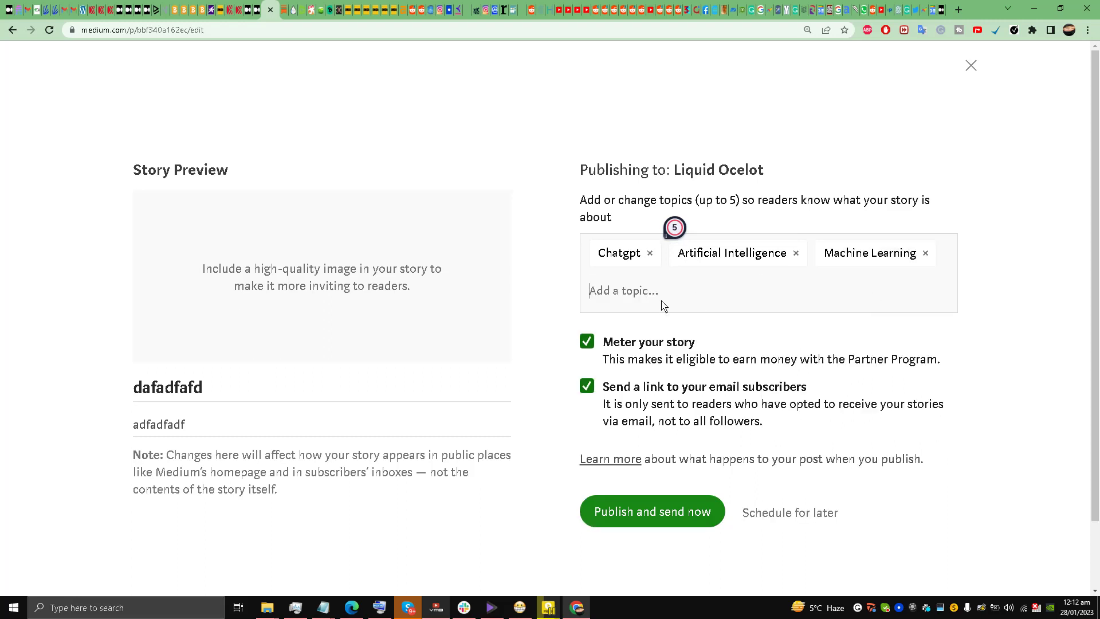
text(technology)
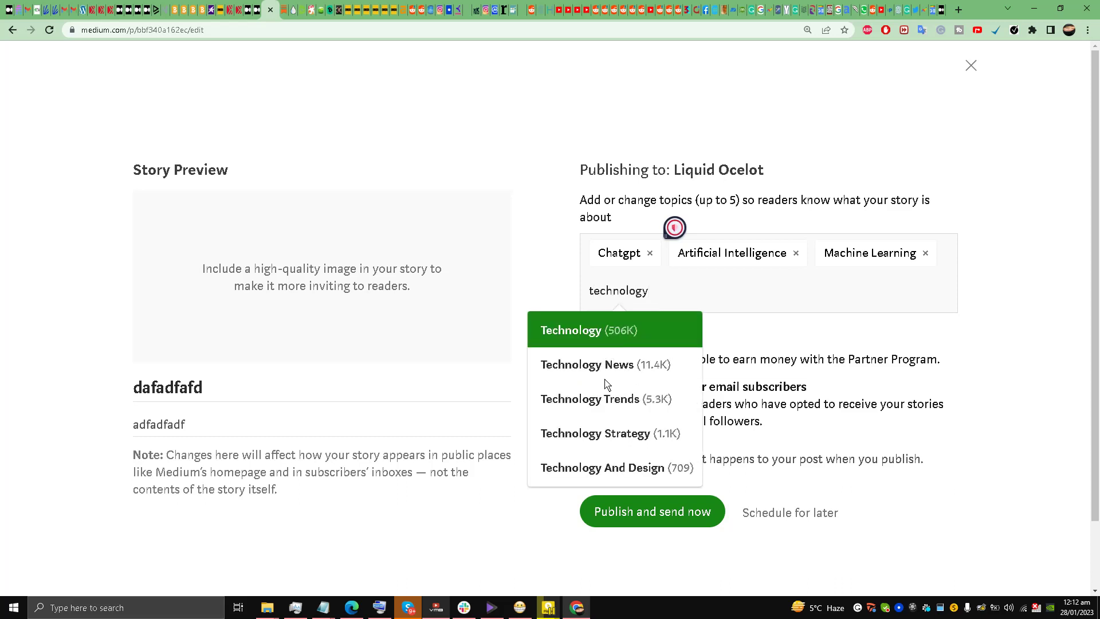
click(633, 343)
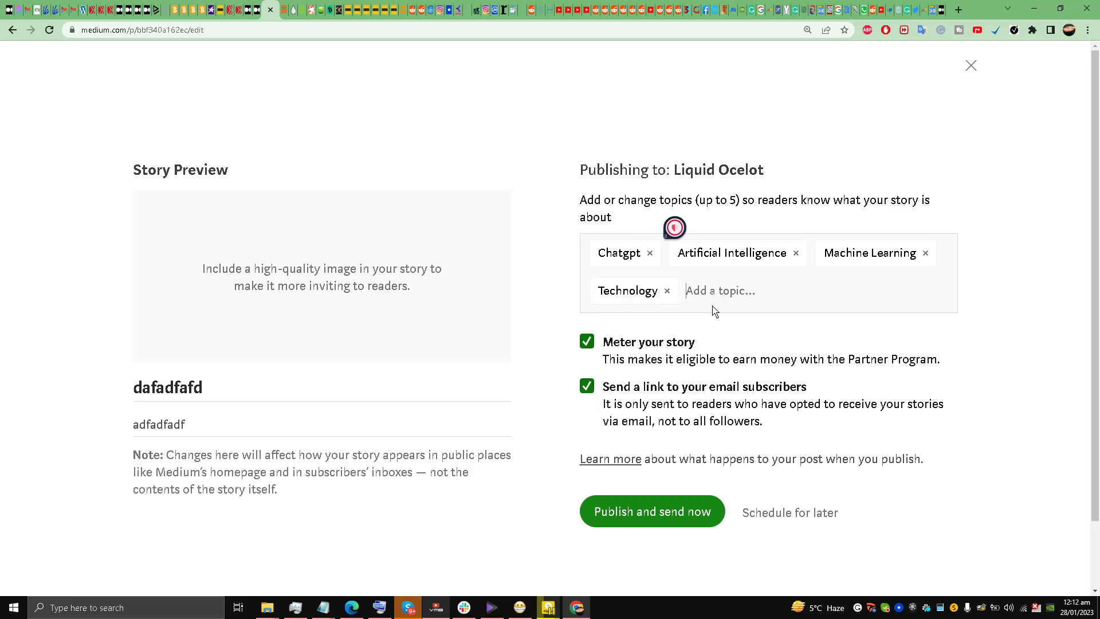
- Look up topic suggestions for "future", "data scie" and "programming" without adding any of them
text(future)
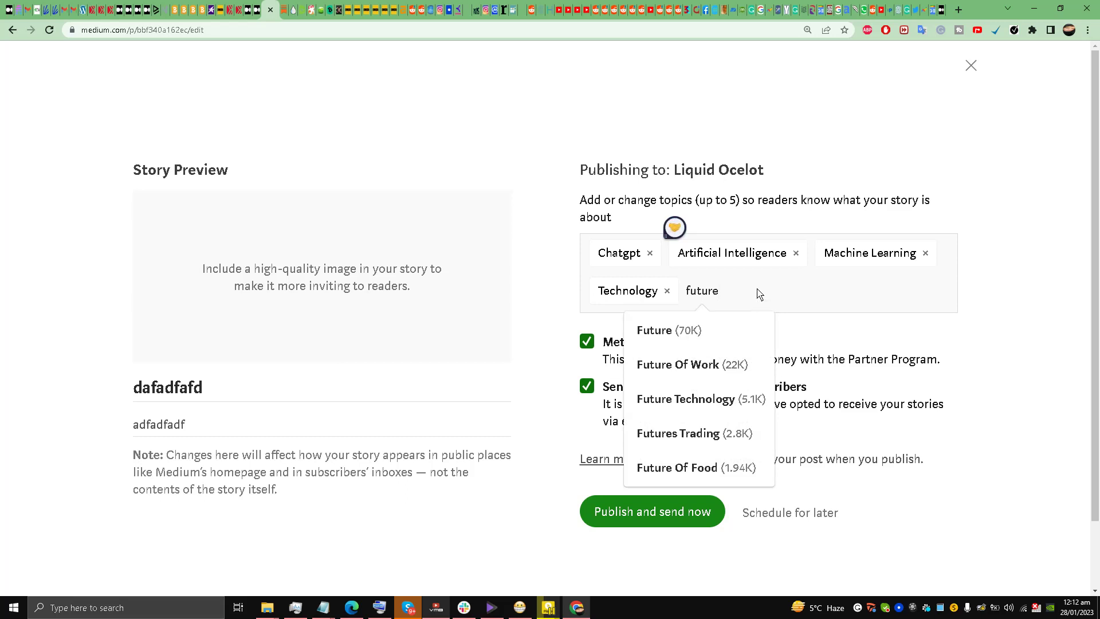
key(BackSpace)
key(BackSpace)
key(BackSpace)
text(data scie)
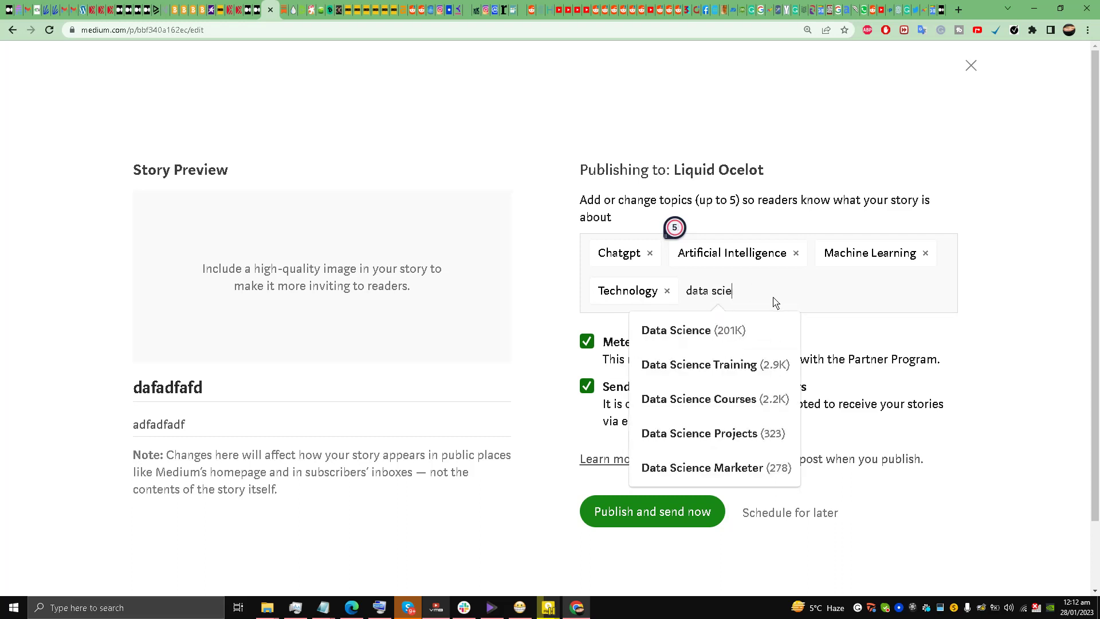
key(BackSpace)
key(BackSpace)
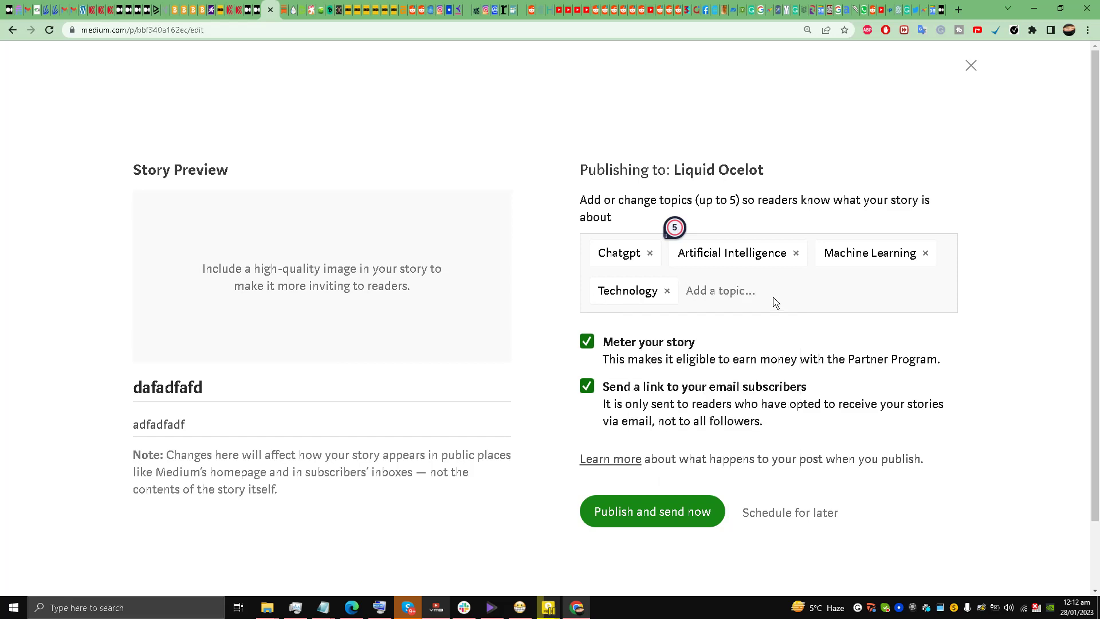
text(programming)
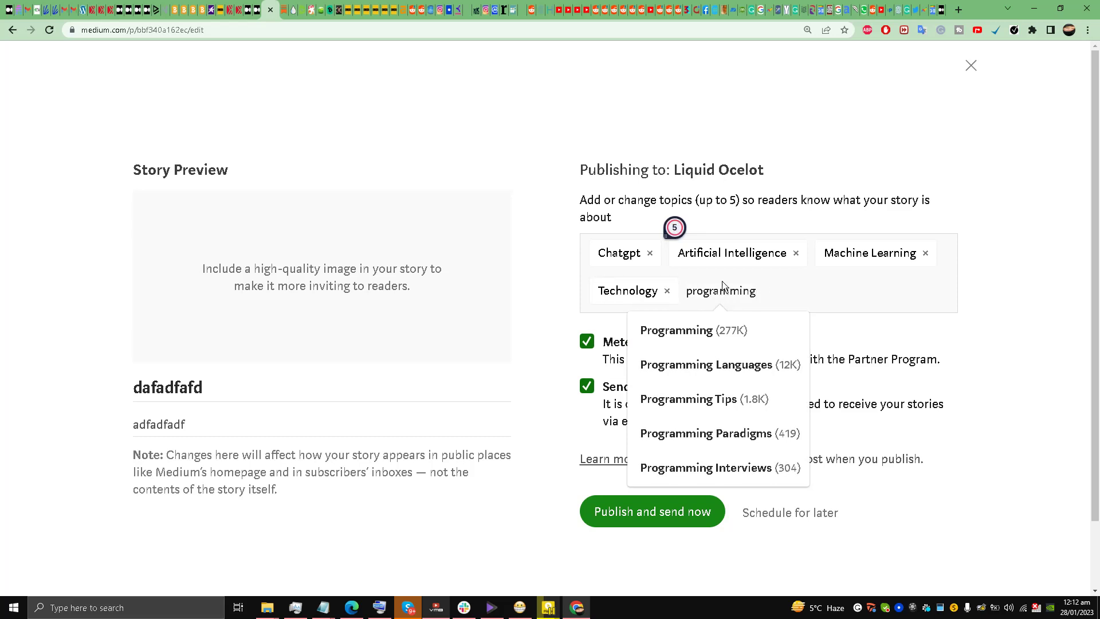
- Remove all the added topics, clear the remaining text from the topic entry, and close the publishing options without publishing
click(667, 291)
click(651, 254)
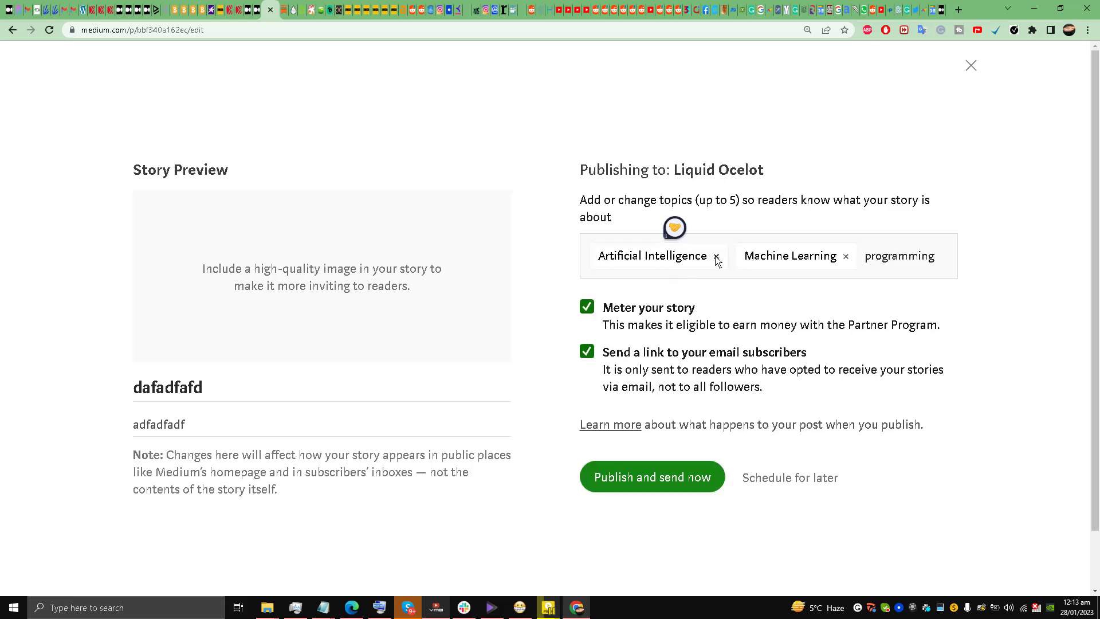
click(717, 258)
click(700, 257)
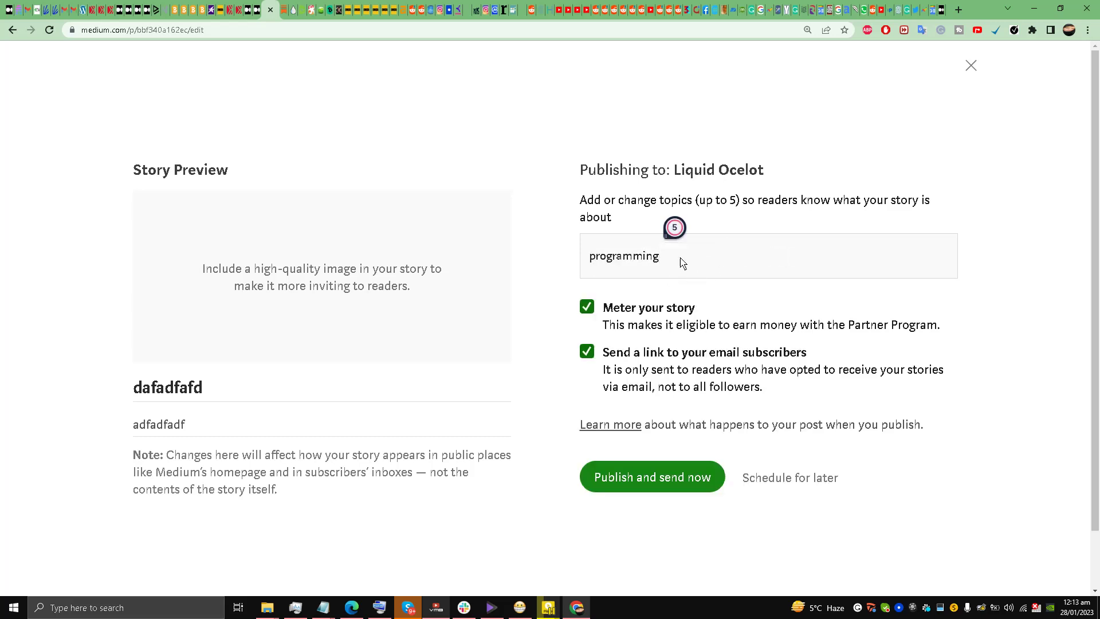
text(\\\\\\\\\\\)
key(BackSpace)
key(BackSpace)
key(BackSpace)
key(BackSpace)
key(BackSpace)
key(BackSpace)
key(BackSpace)
key(BackSpace)
key(BackSpace)
key(BackSpace)
key(BackSpace)
key(BackSpace)
key(BackSpace)
key(BackSpace)
key(BackSpace)
key(BackSpace)
key(BackSpace)
key(BackSpace)
key(BackSpace)
key(BackSpace)
key(BackSpace)
key(BackSpace)
click(970, 65)
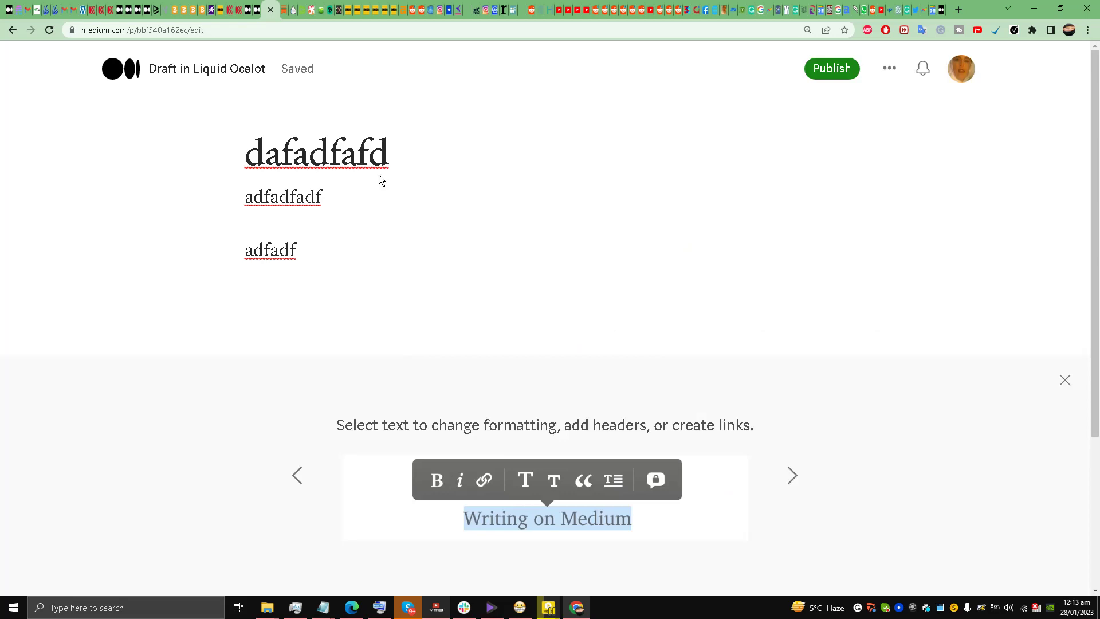
- Go to the list of own stories, delete the "dafadfafd" draft and dismiss the notification
scroll(294, 175, down, 3)
scroll(327, 170, up, 3)
click(964, 80)
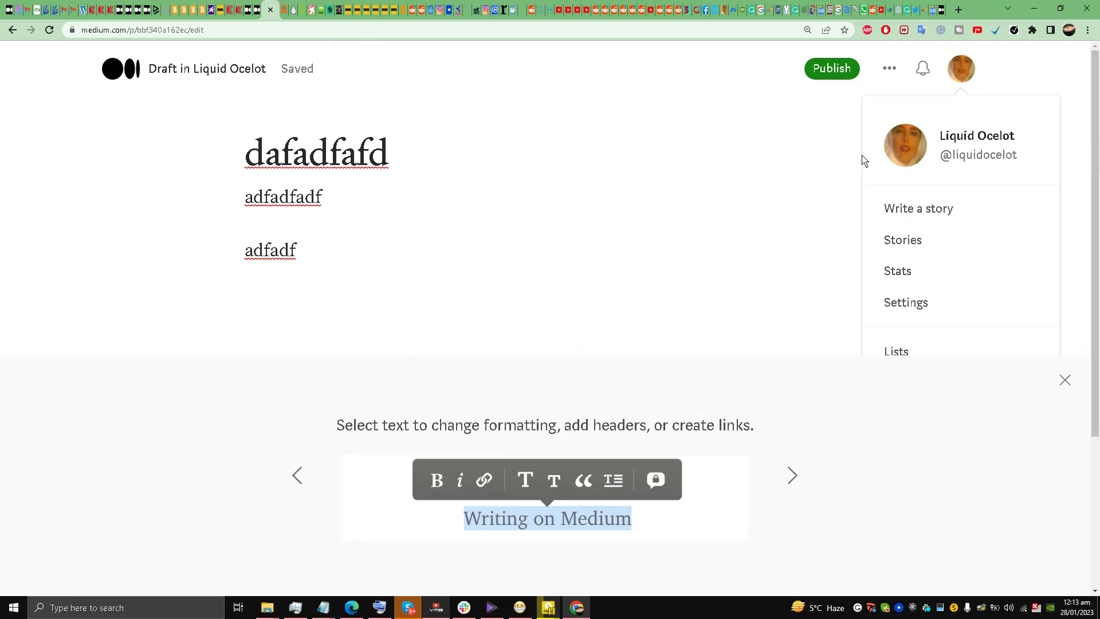
click(903, 242)
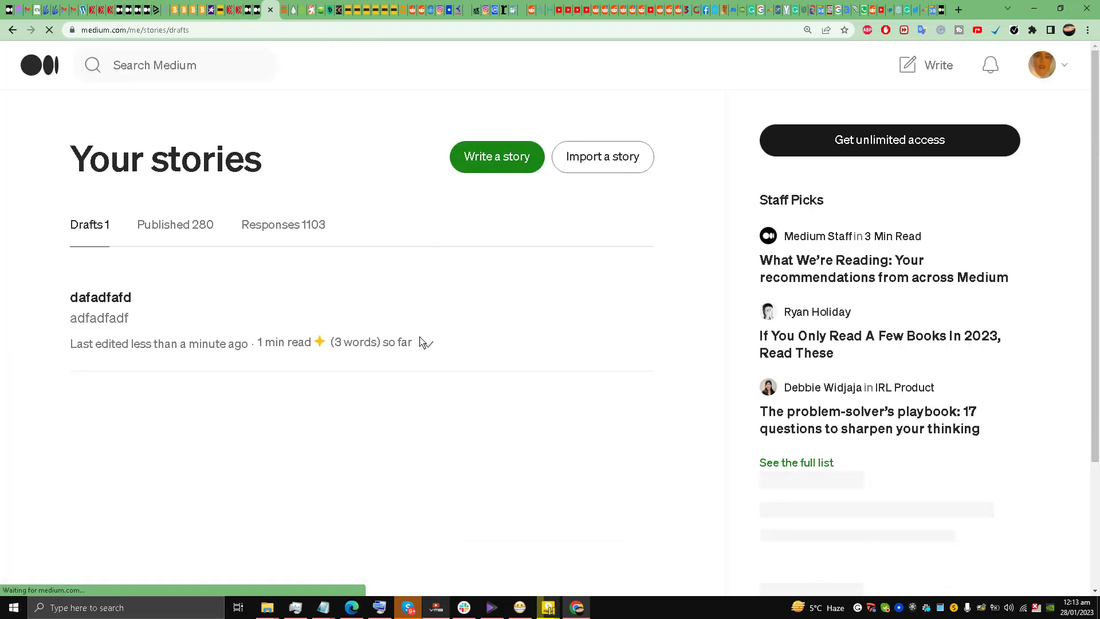
click(429, 343)
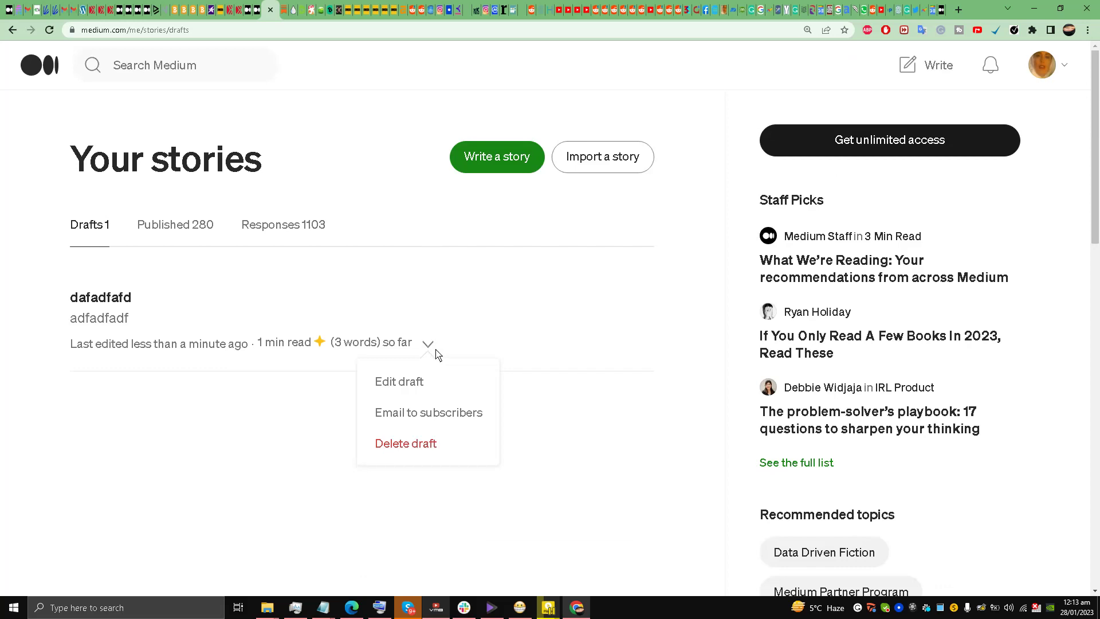
click(415, 447)
click(590, 386)
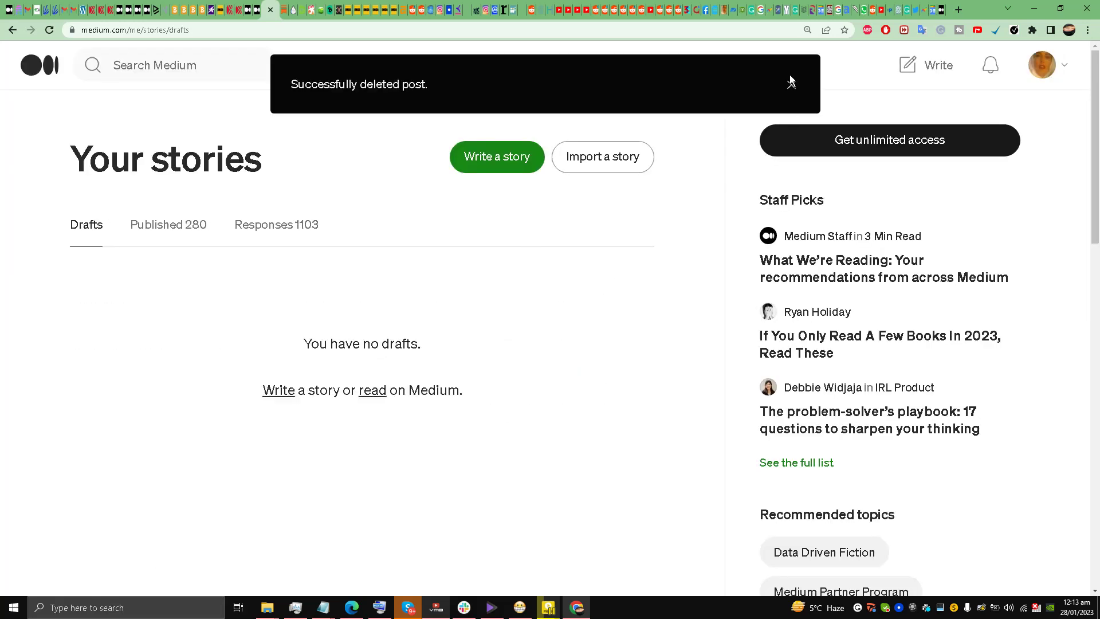
click(790, 83)
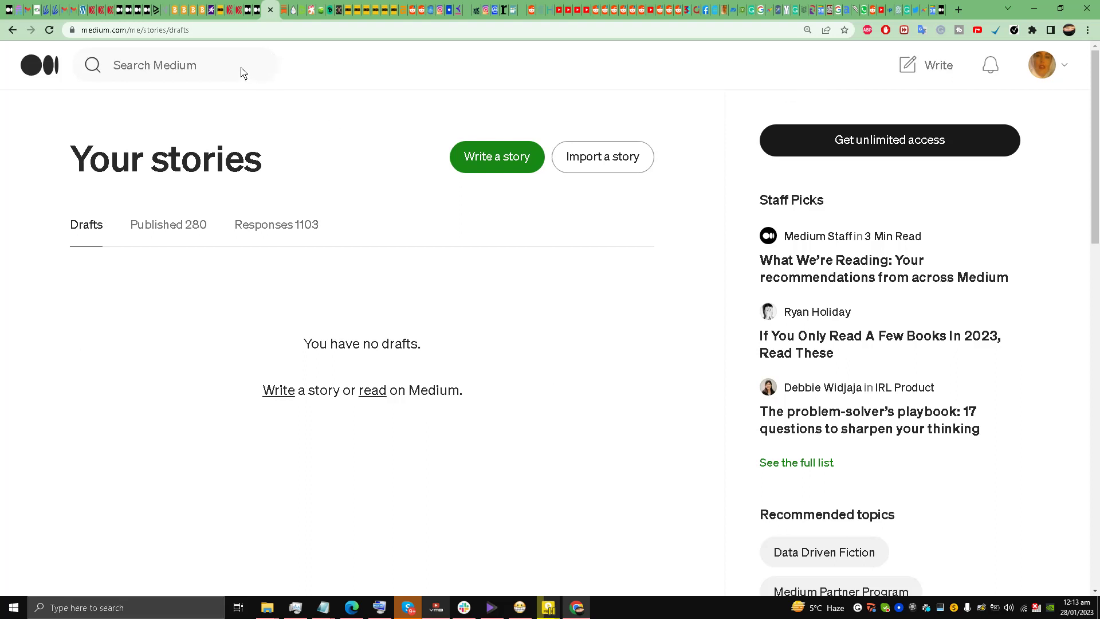
- Search Medium for "artificial intelligence" and examine the matching stories, topics and tags
text(artificial intelligence)
key(Return)
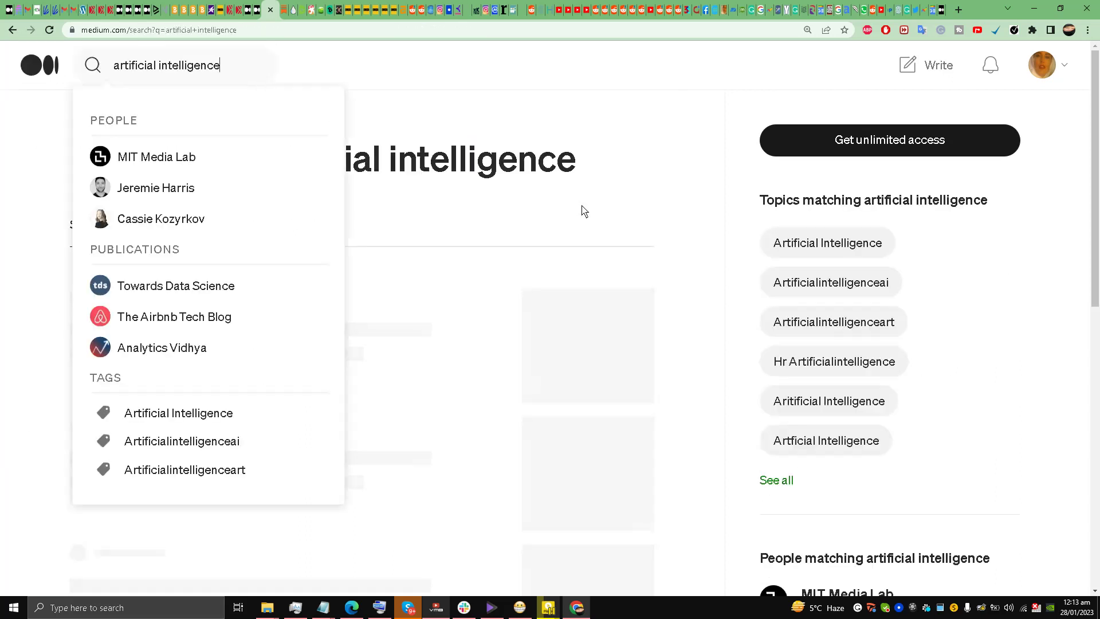
scroll(754, 373, down, 3)
scroll(639, 378, up, 3)
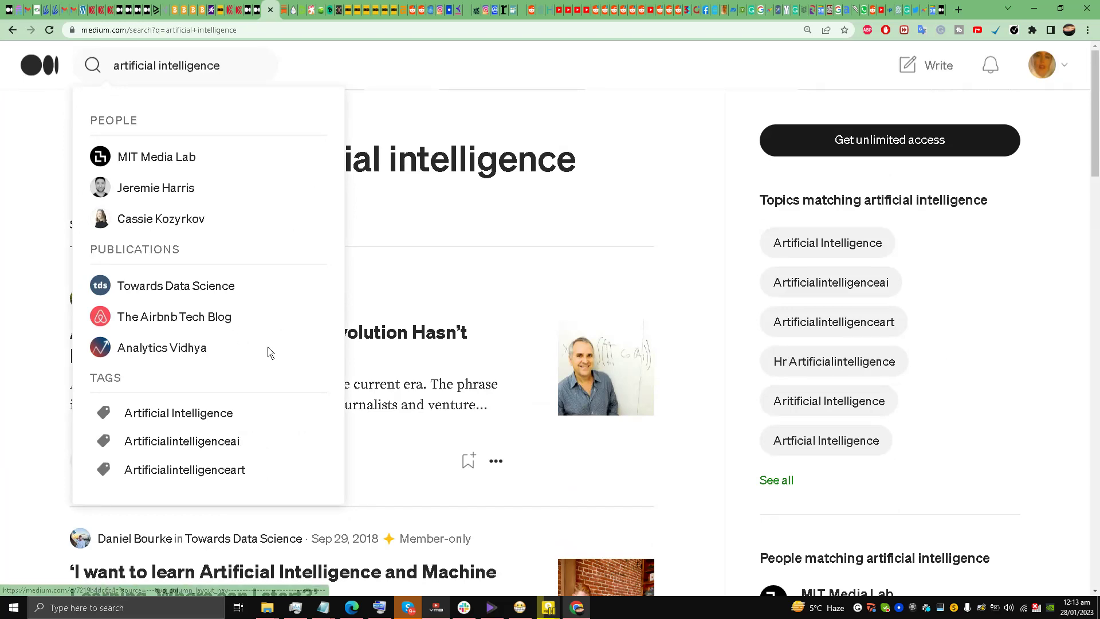
- Open the full list of topics matching "artificial intelligence" and examine all the topic variants in it
scroll(744, 427, down, 1)
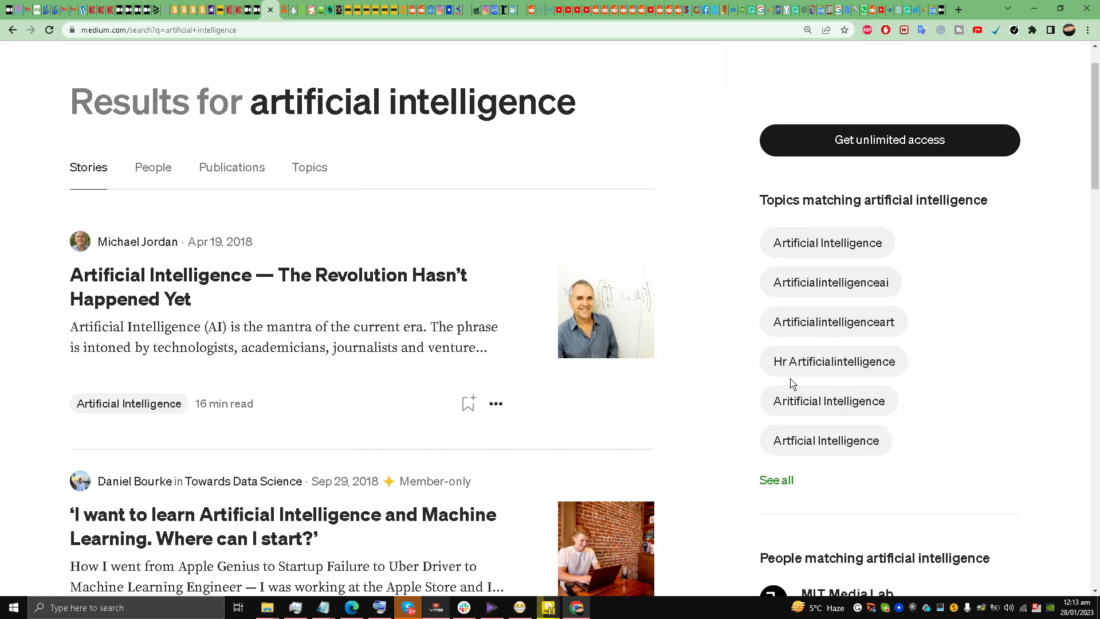
scroll(795, 373, down, 3)
scroll(796, 373, up, 3)
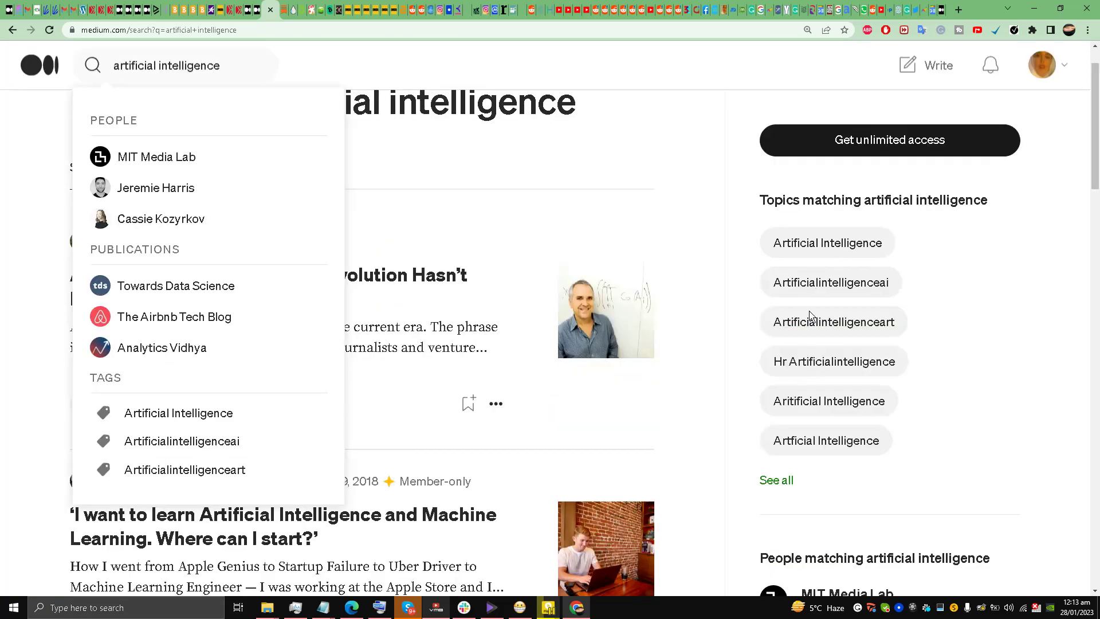
scroll(821, 320, down, 1)
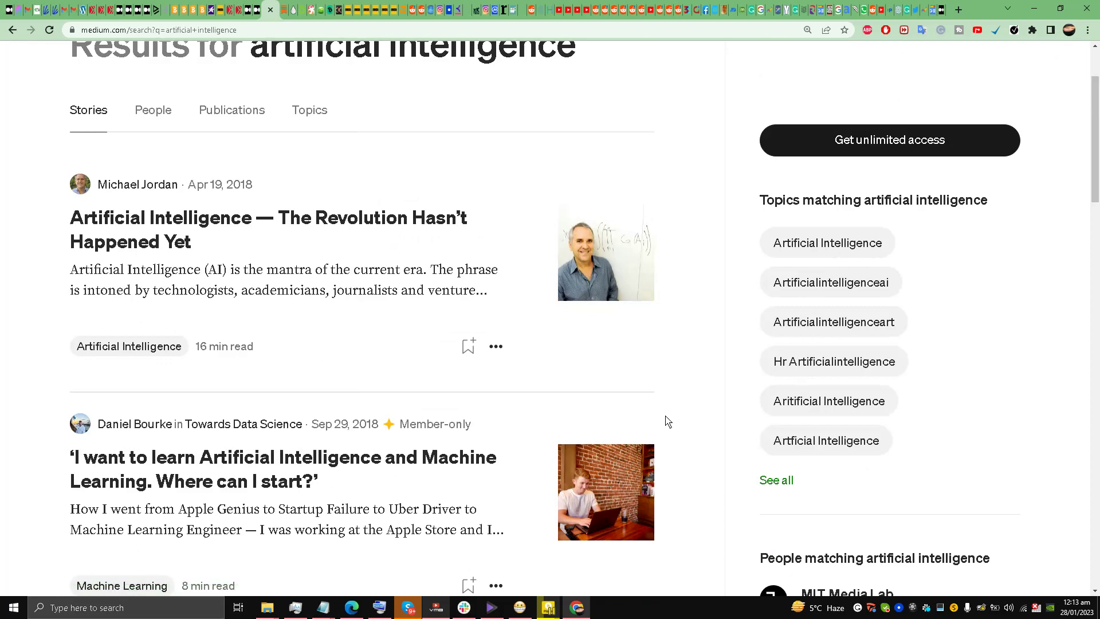
click(776, 481)
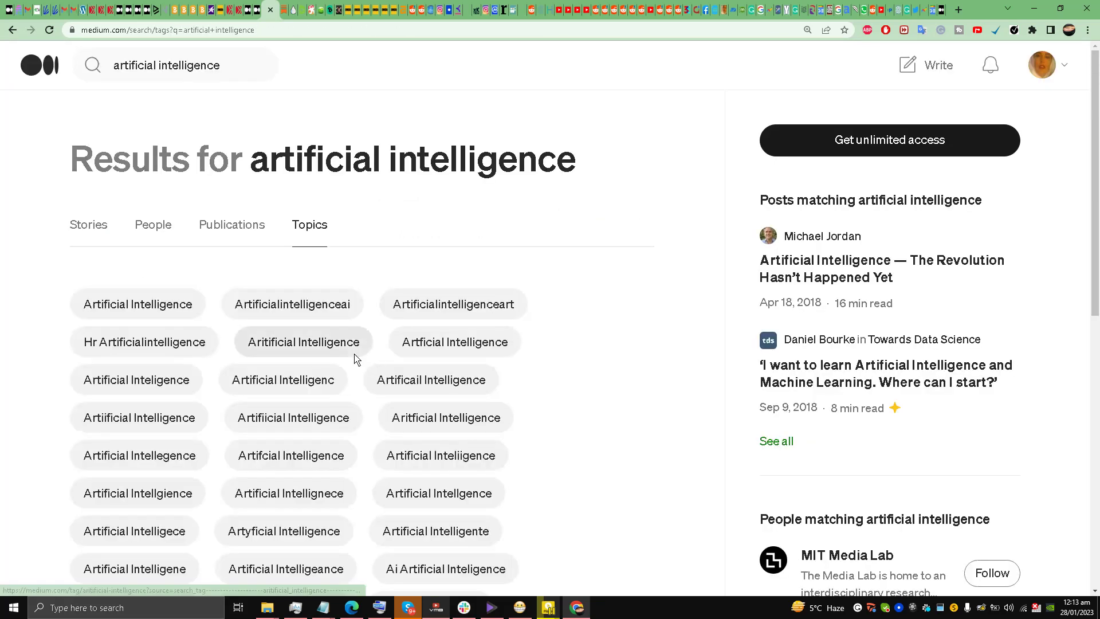
scroll(206, 319, down, 4)
scroll(177, 320, up, 3)
scroll(177, 317, down, 2)
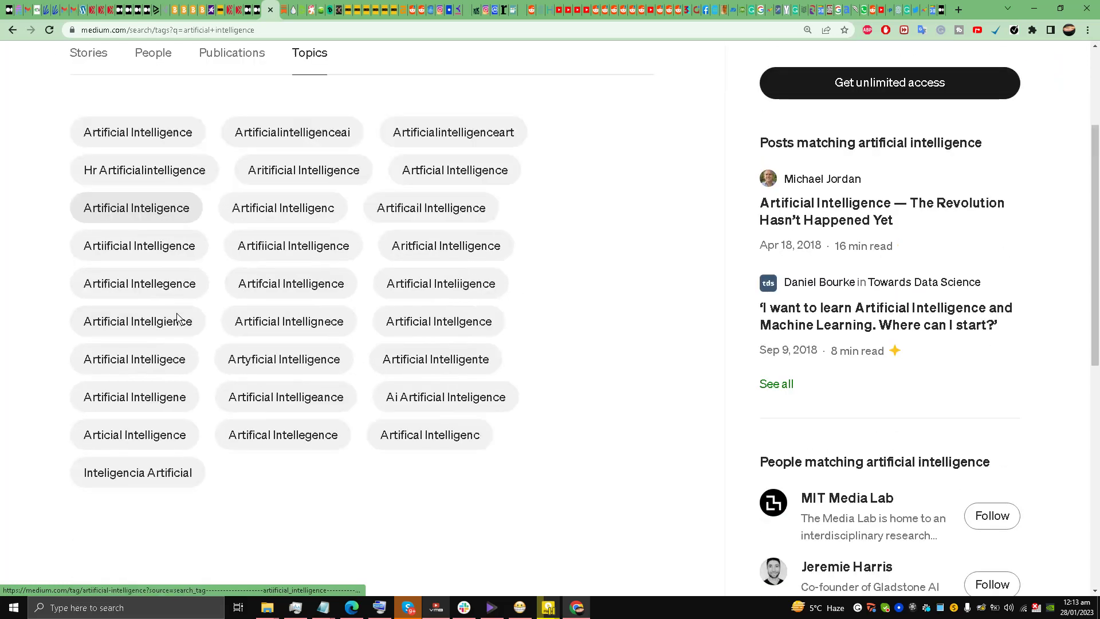
scroll(184, 312, down, 5)
scroll(184, 312, up, 4)
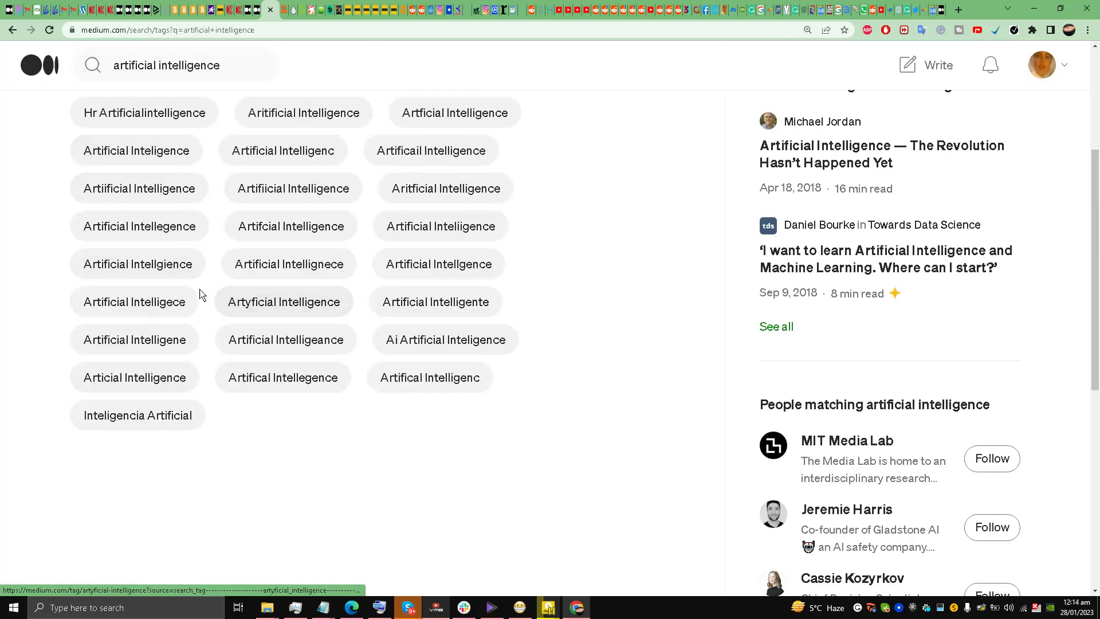
scroll(206, 290, down, 5)
scroll(208, 287, up, 9)
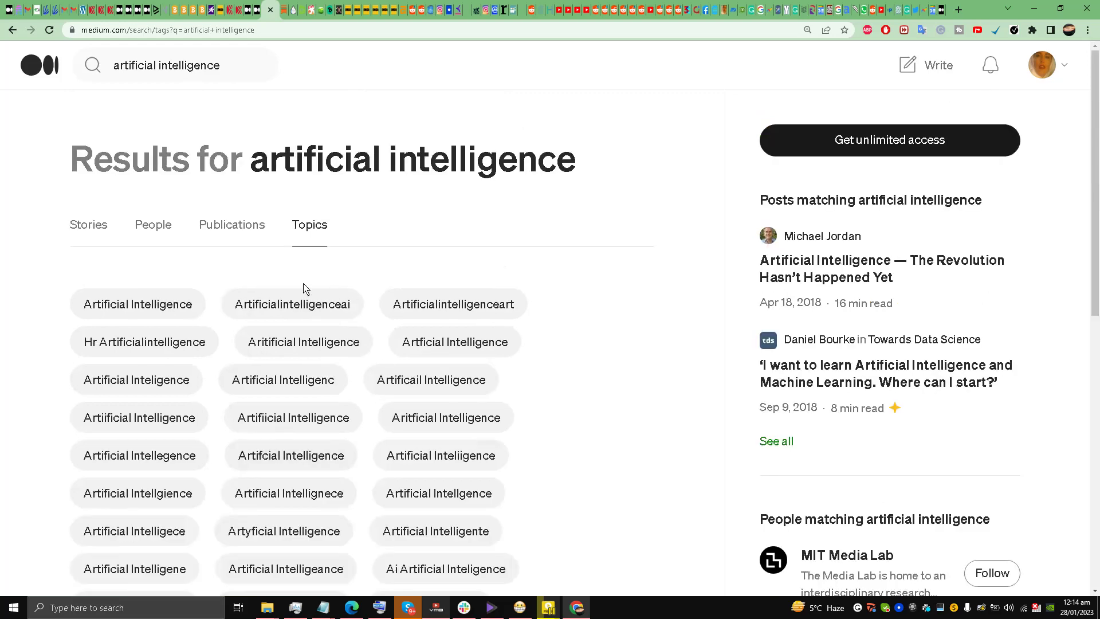
- Return to the matching stories and open "Artificial Intelligence — The Revolution Hasn't Happened Yet" in a separate tab
click(12, 31)
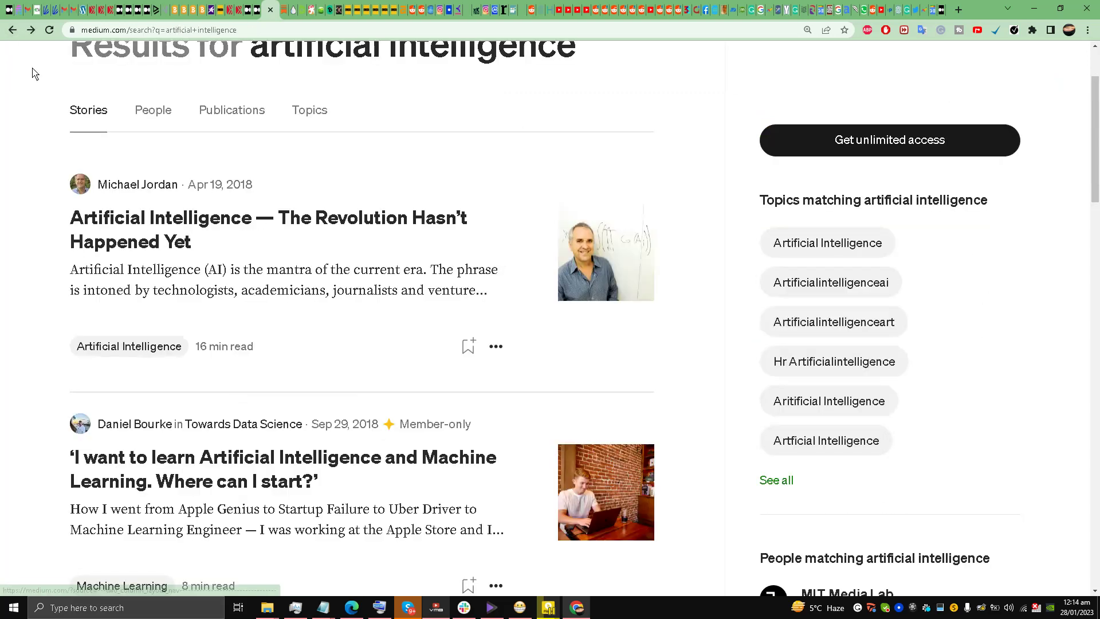
scroll(296, 186, up, 2)
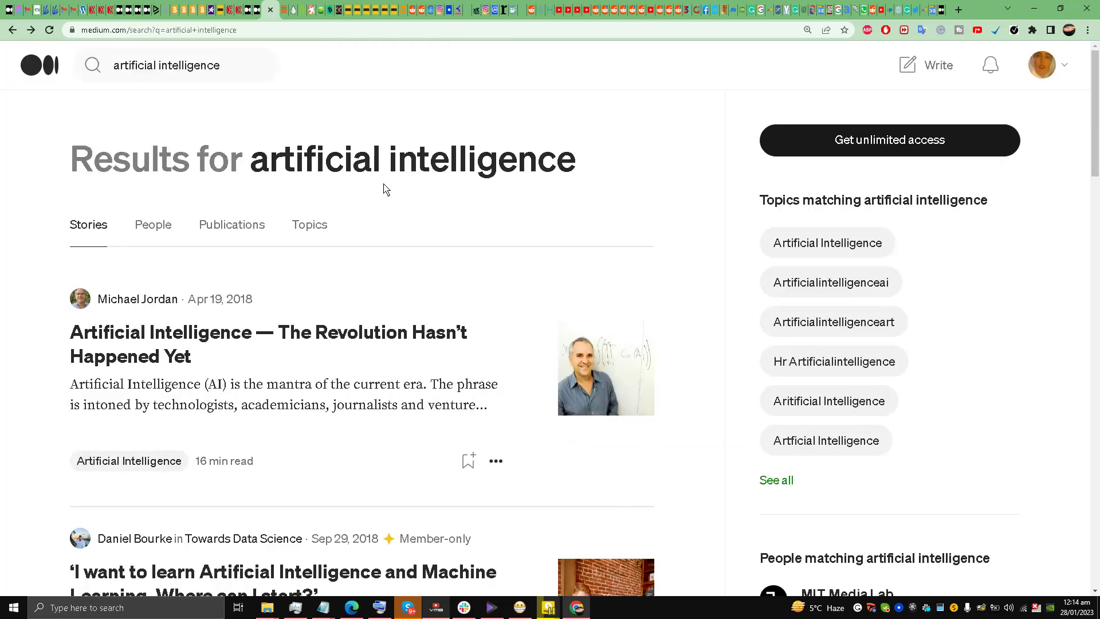
click(227, 65)
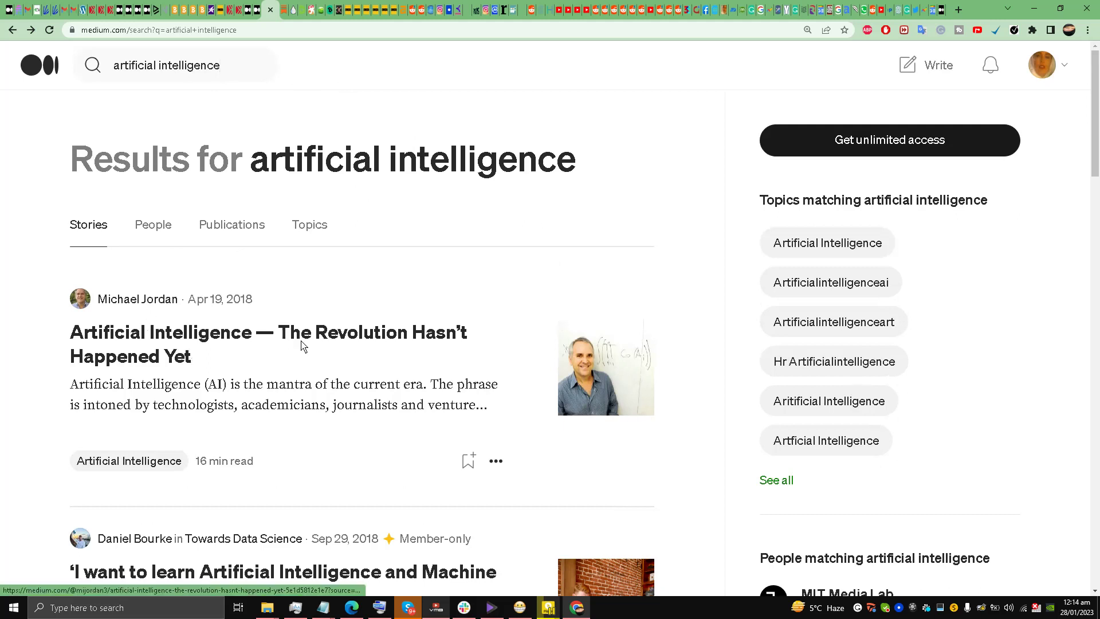
right_click(188, 346)
click(213, 349)
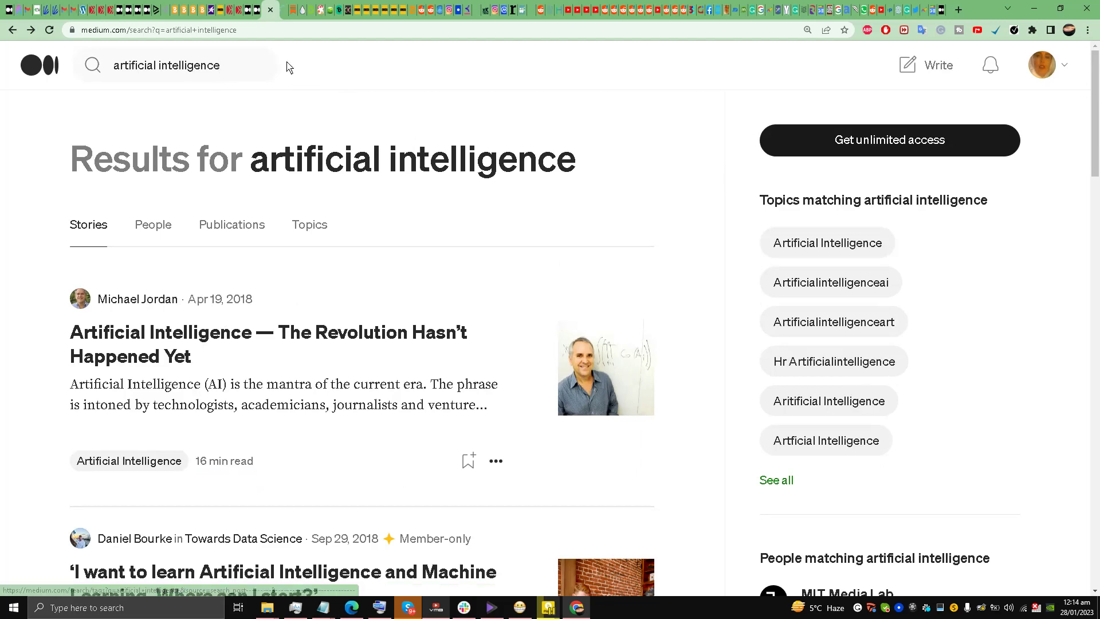
click(282, 7)
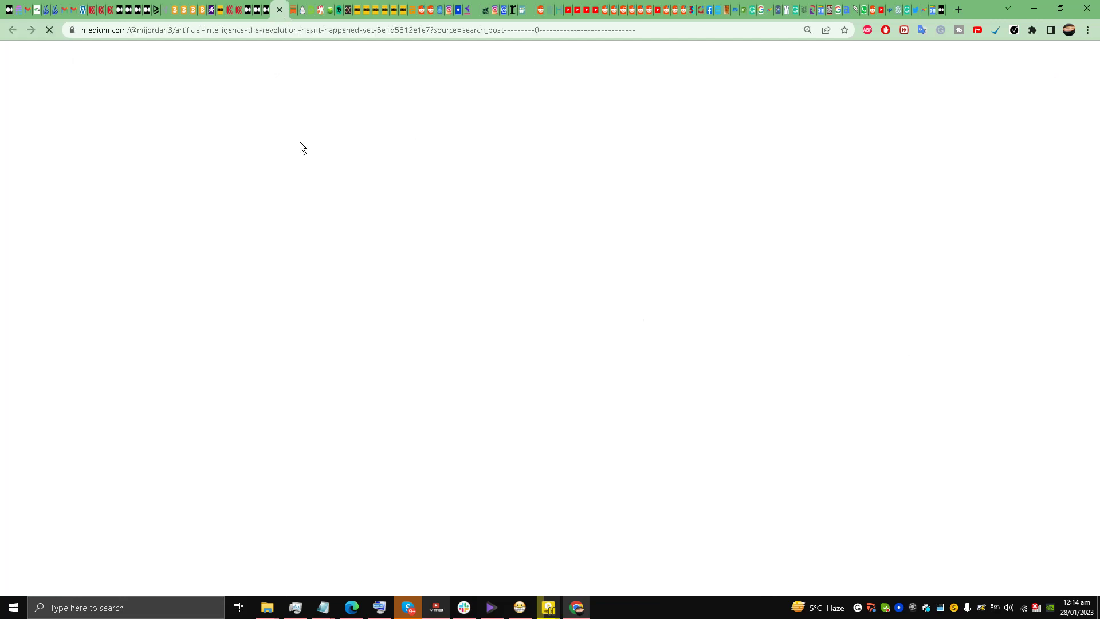
- Examine the topic tags listed at the end of the article
scroll(12, 212, down, 20)
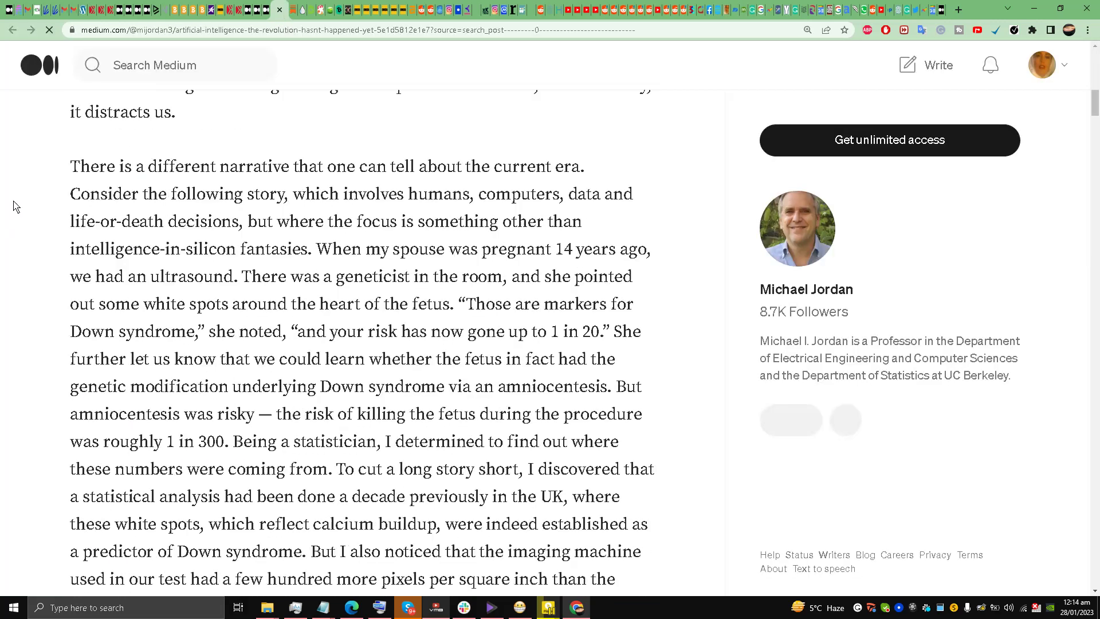
scroll(16, 204, down, 20)
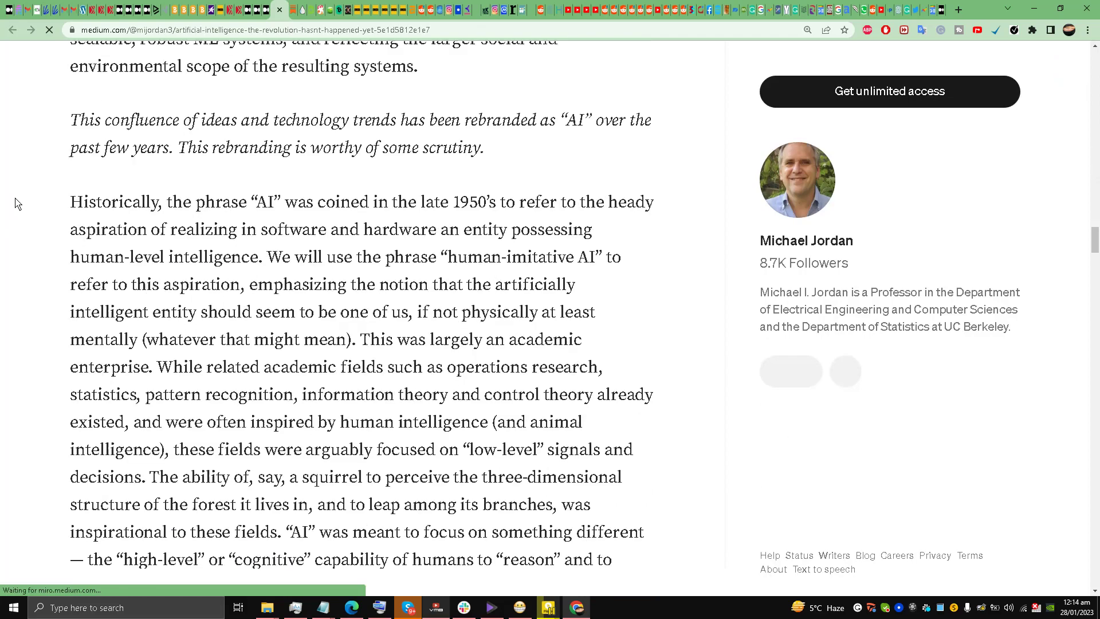
scroll(16, 203, down, 20)
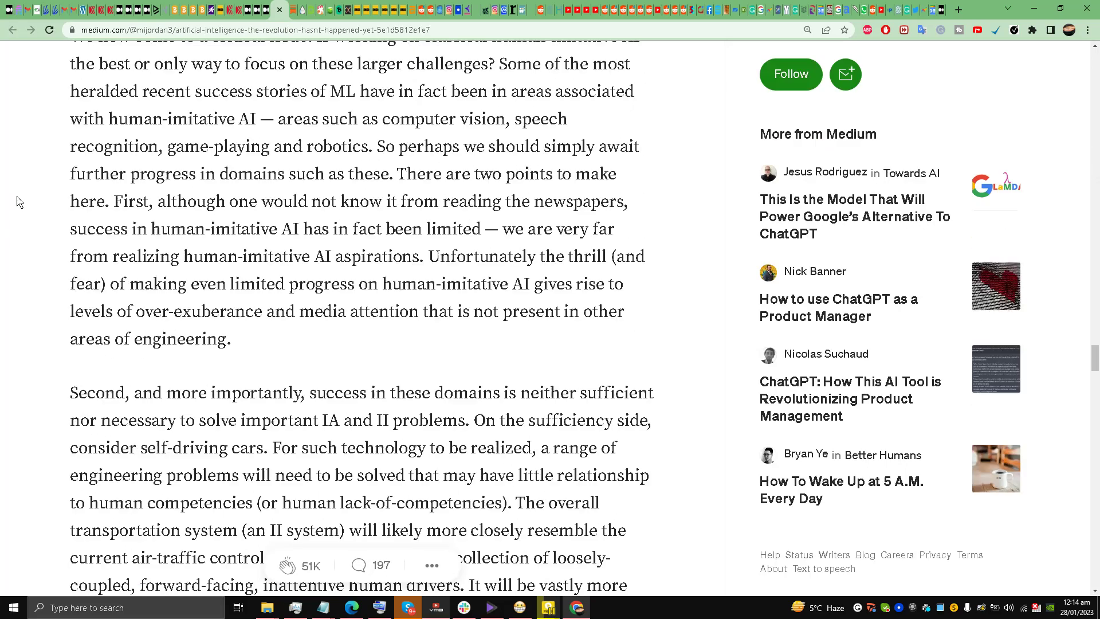
scroll(17, 202, down, 20)
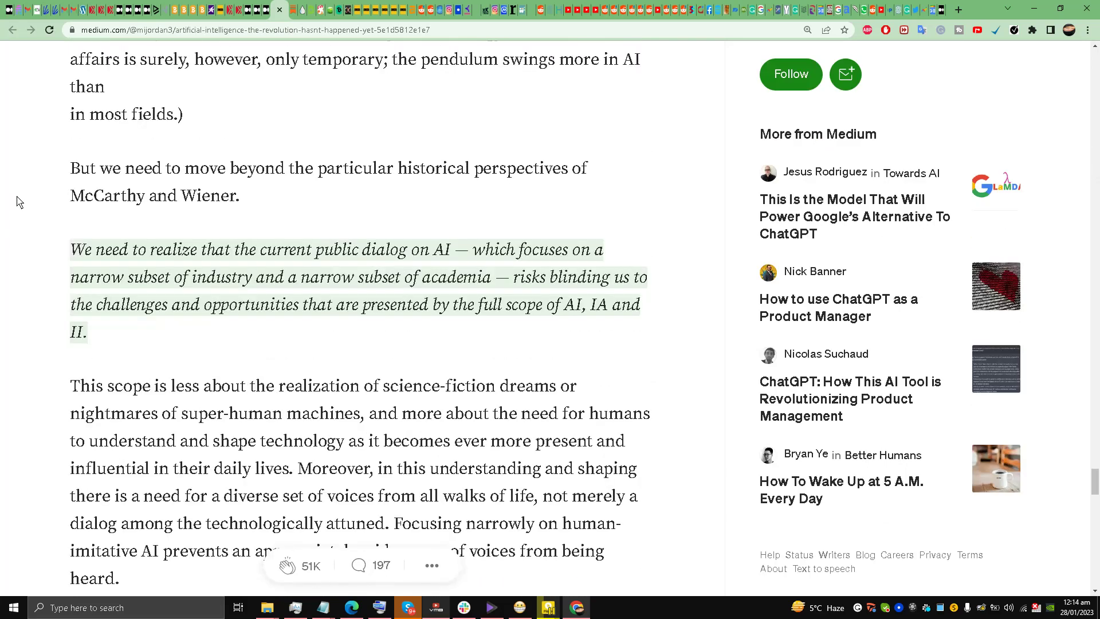
scroll(17, 201, down, 15)
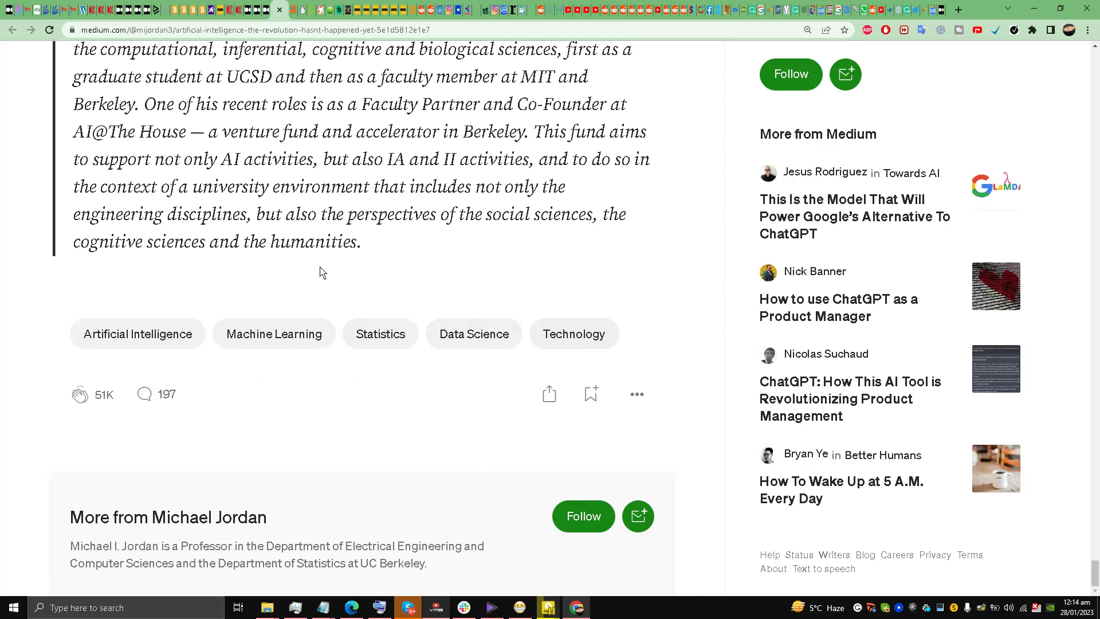
scroll(270, 275, up, 3)
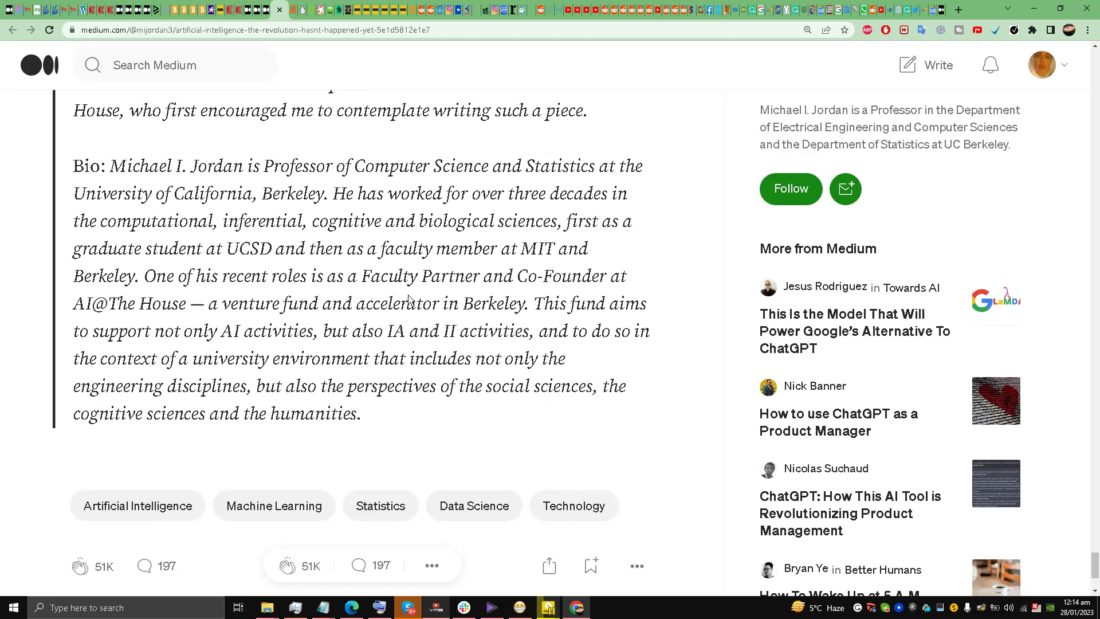
scroll(283, 316, down, 2)
scroll(381, 323, up, 1)
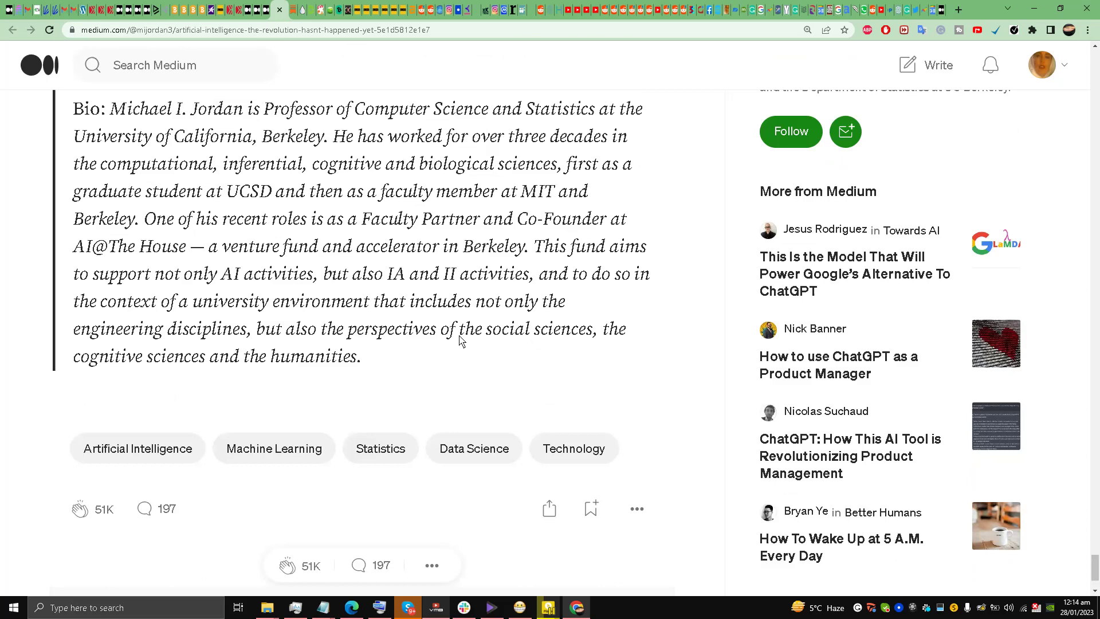
- Close the article and return to the "artificial intelligence" search results
click(280, 11)
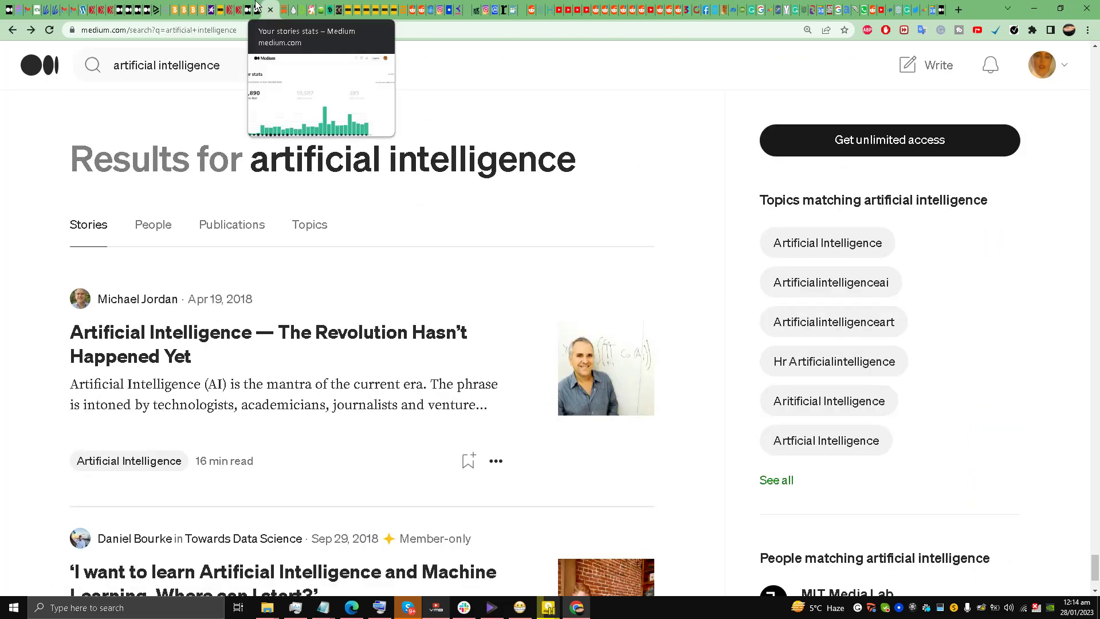
click(256, 7)
click(272, 9)
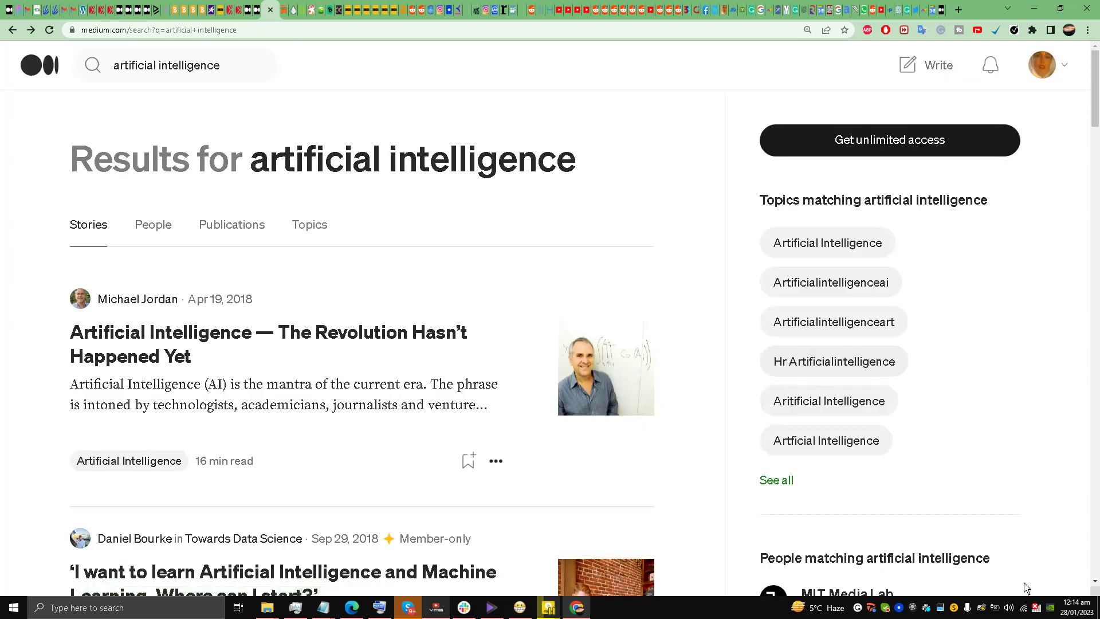
click(912, 607)
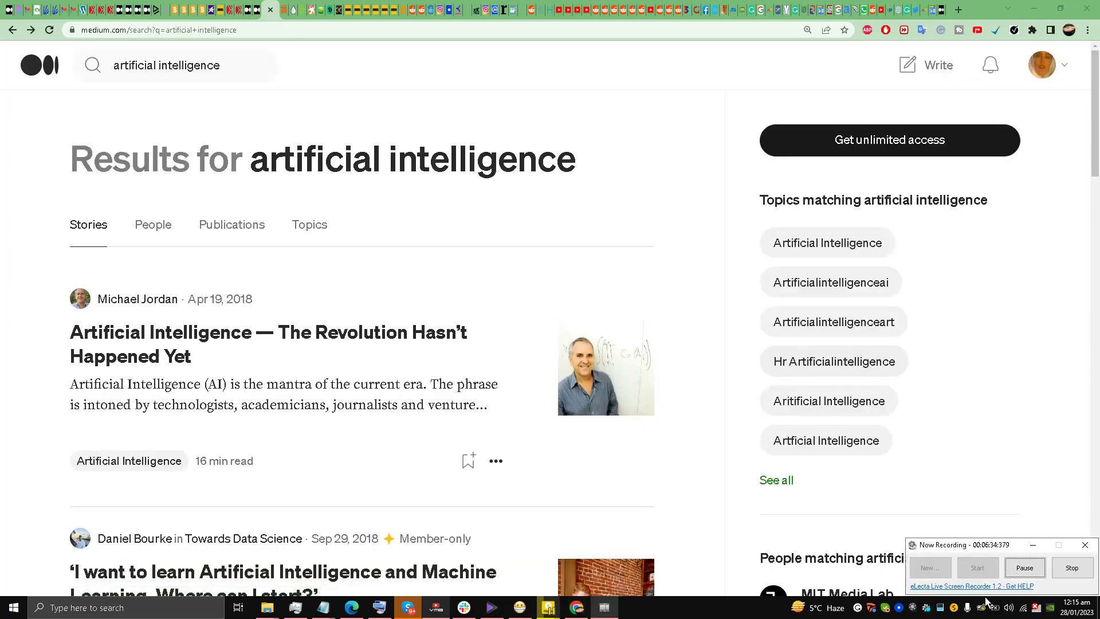
click(1071, 568)
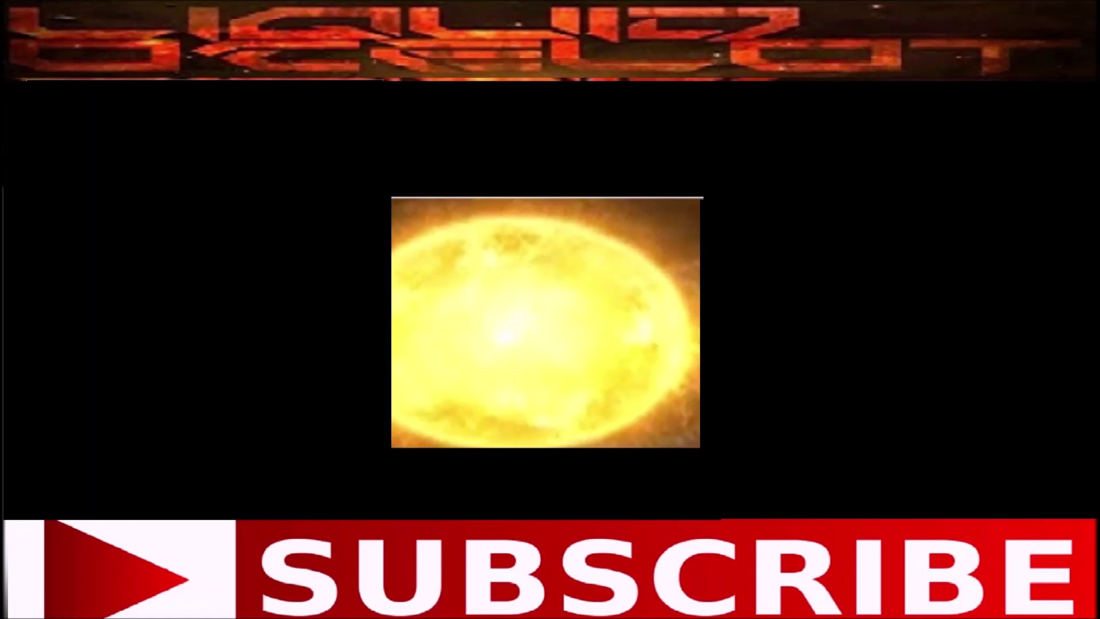